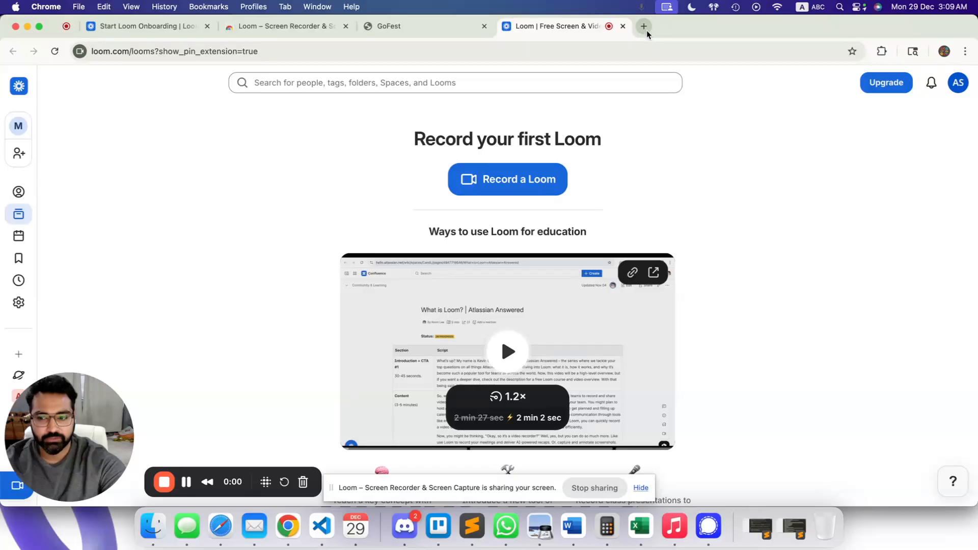
Search Google for 'google drive' in a new tab and open the Google Drive sign-in result.
click(645, 28)
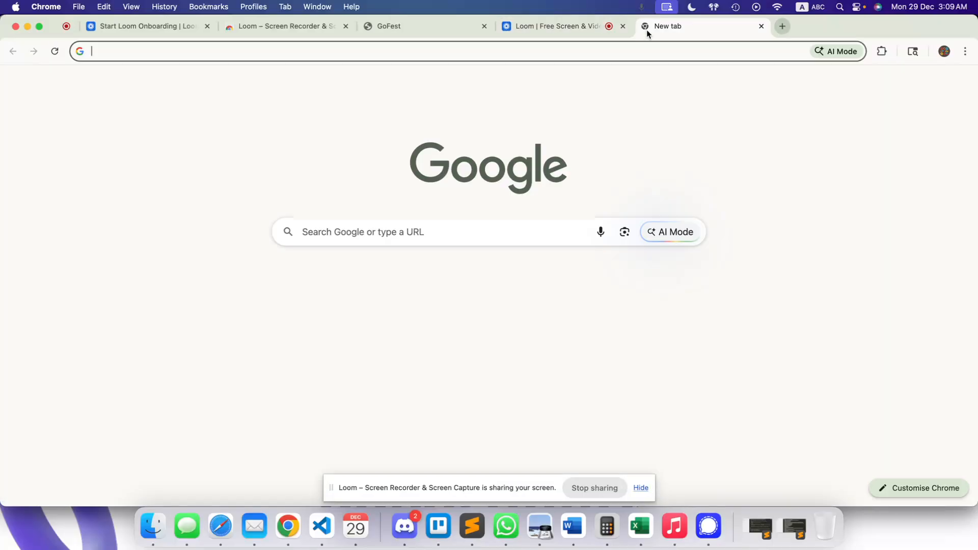
text(gool)
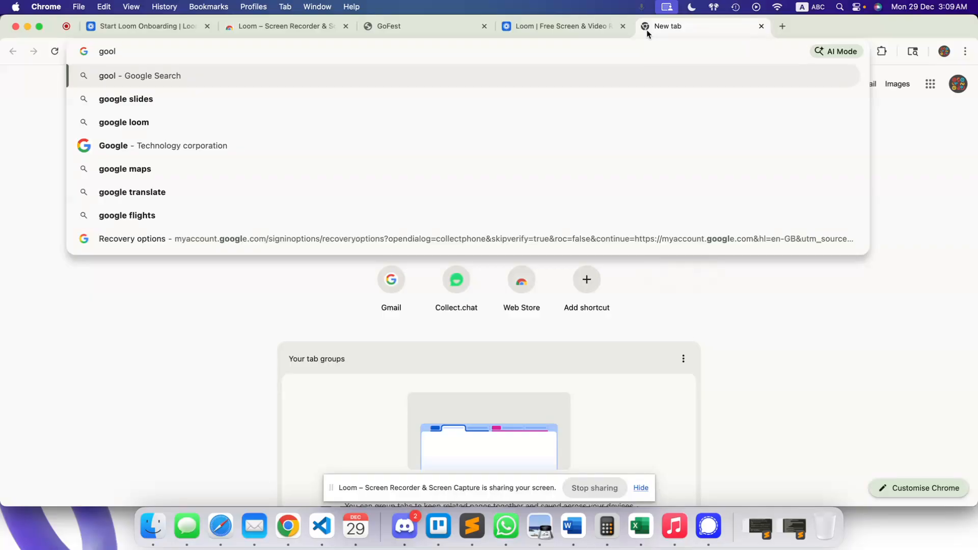
key(BackSpace)
text(gle drive)
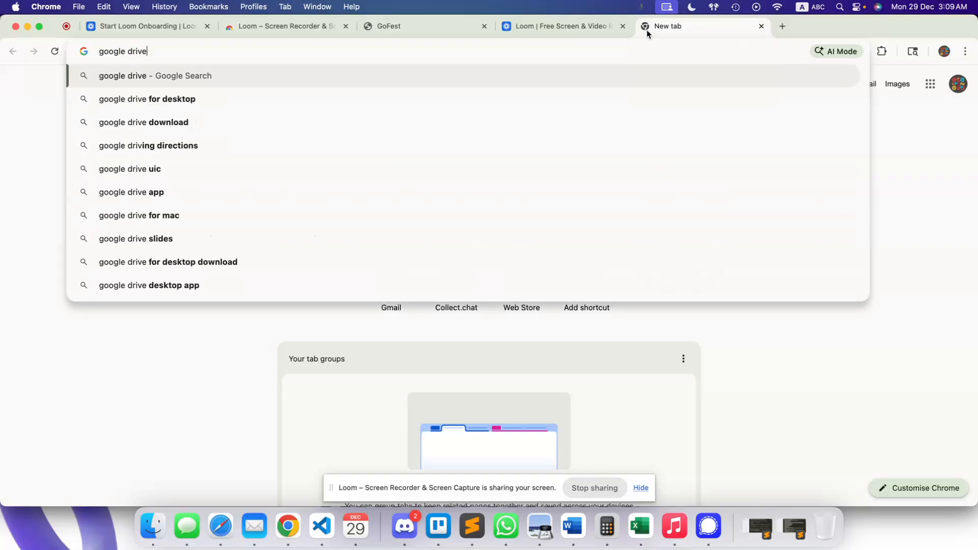
key(Return)
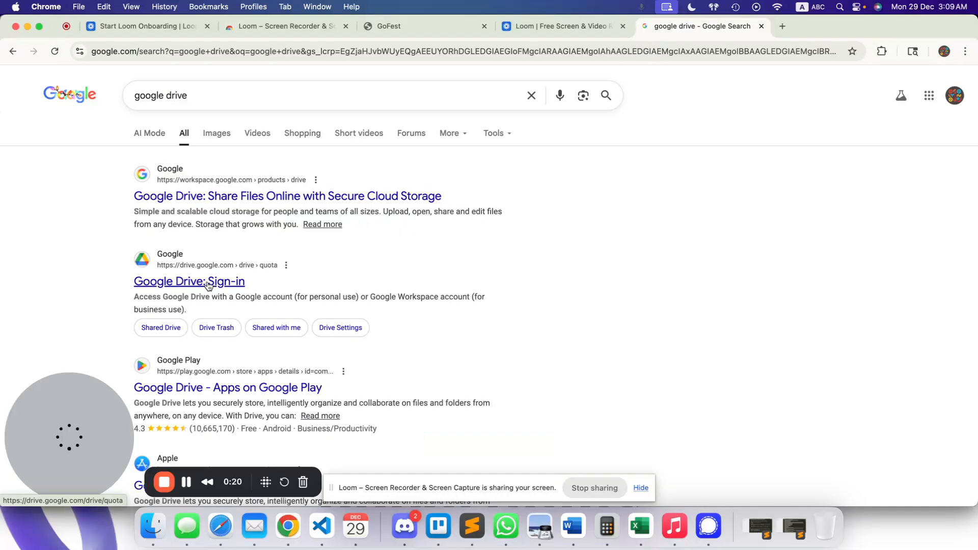
click(207, 283)
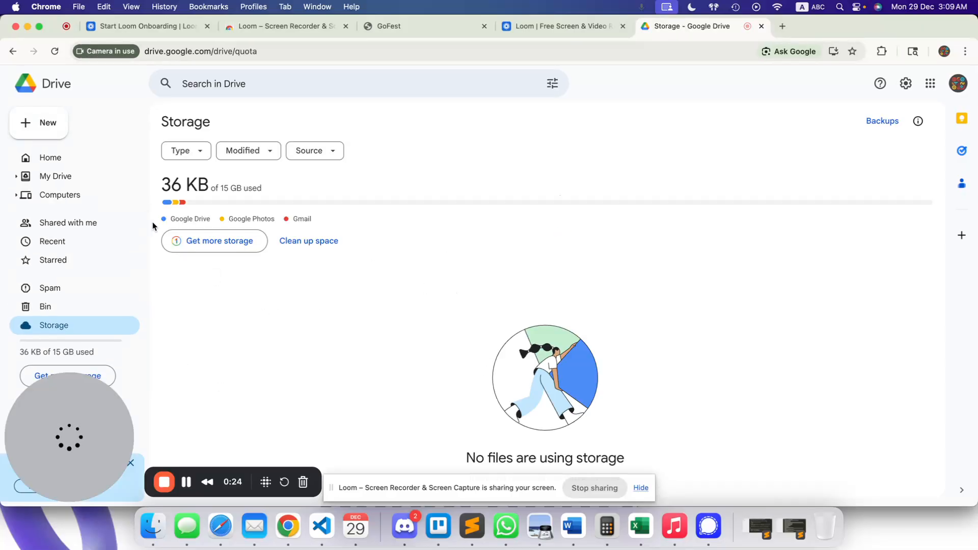
Dismiss the Drive tip and create a blank Google Sheets spreadsheet from the New menu.
click(42, 134)
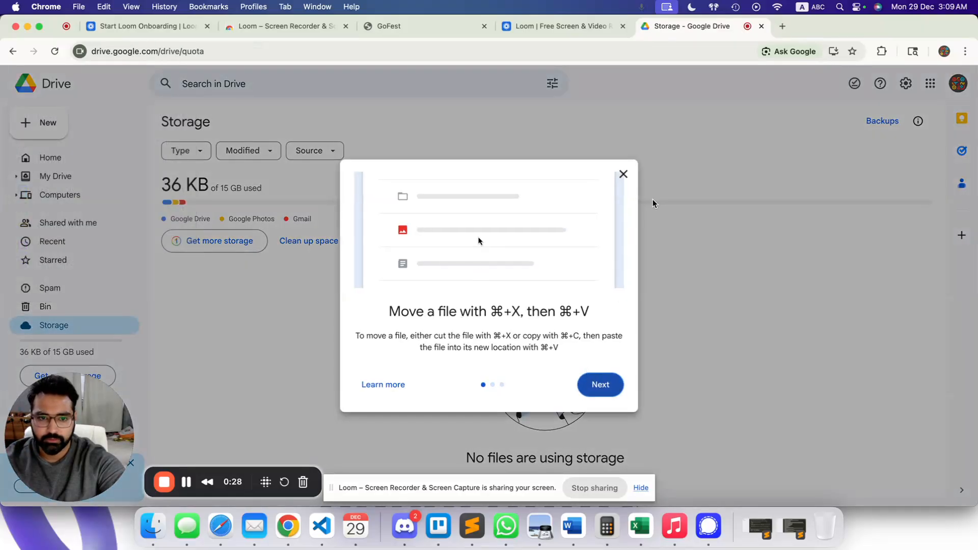
click(623, 174)
click(41, 122)
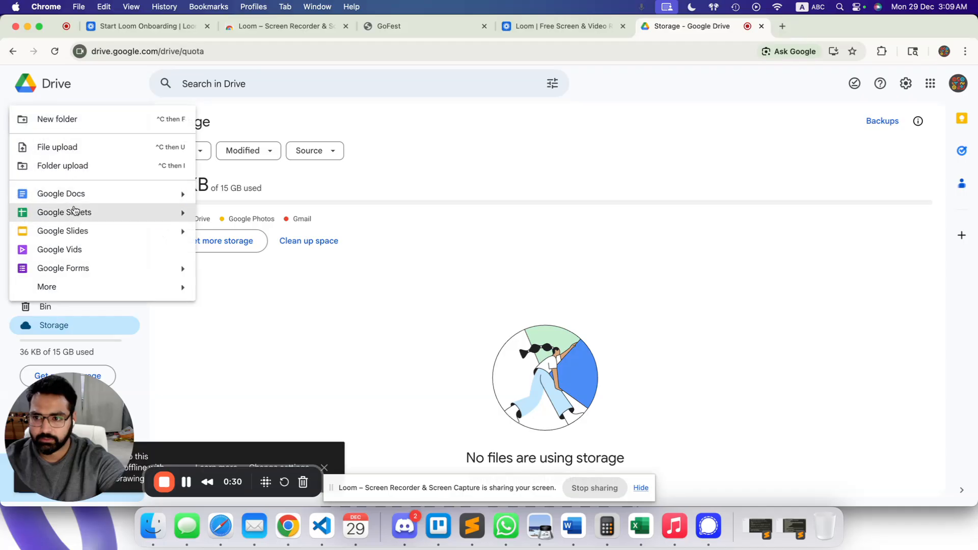
click(74, 210)
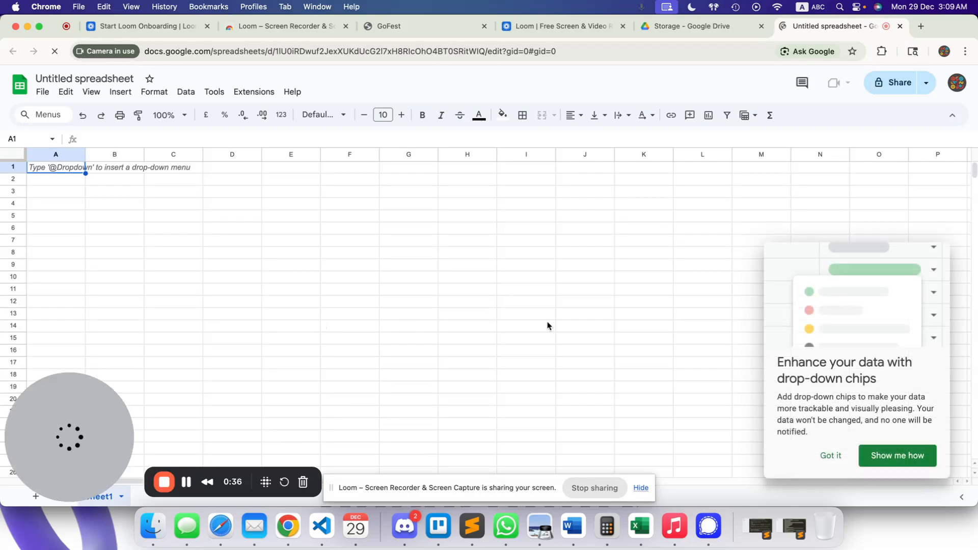
Close the Tables side panel and dismiss the drop-down chips promotion on the blank sheet.
scroll(547, 326, right, 10)
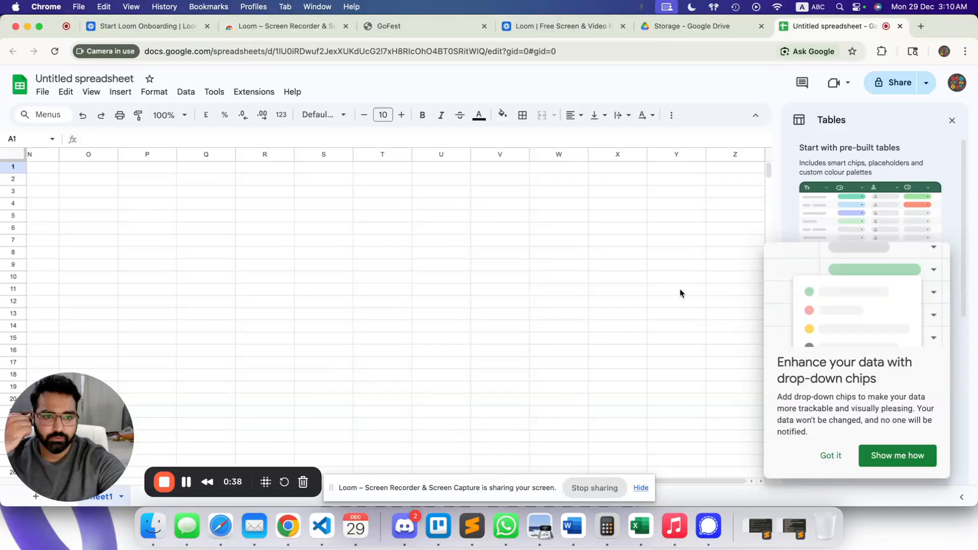
click(950, 122)
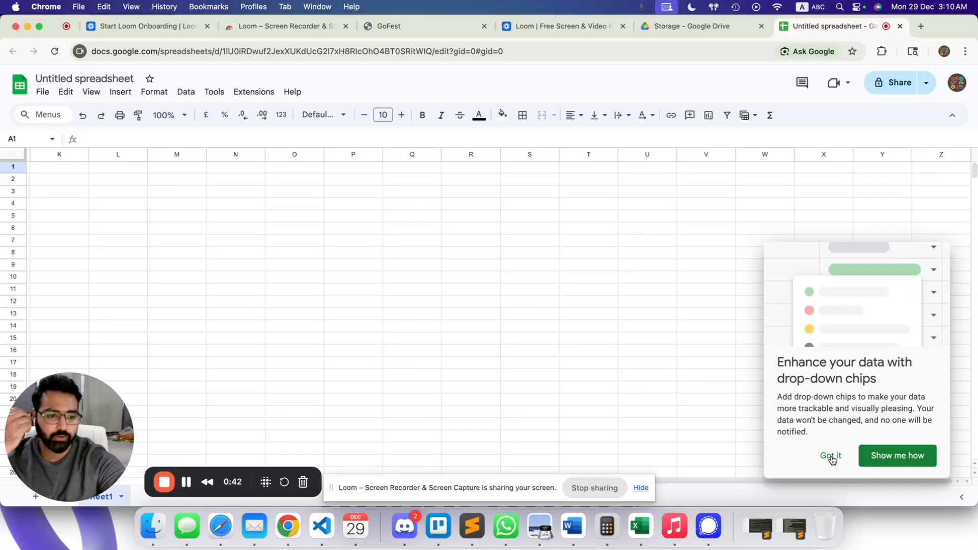
click(831, 457)
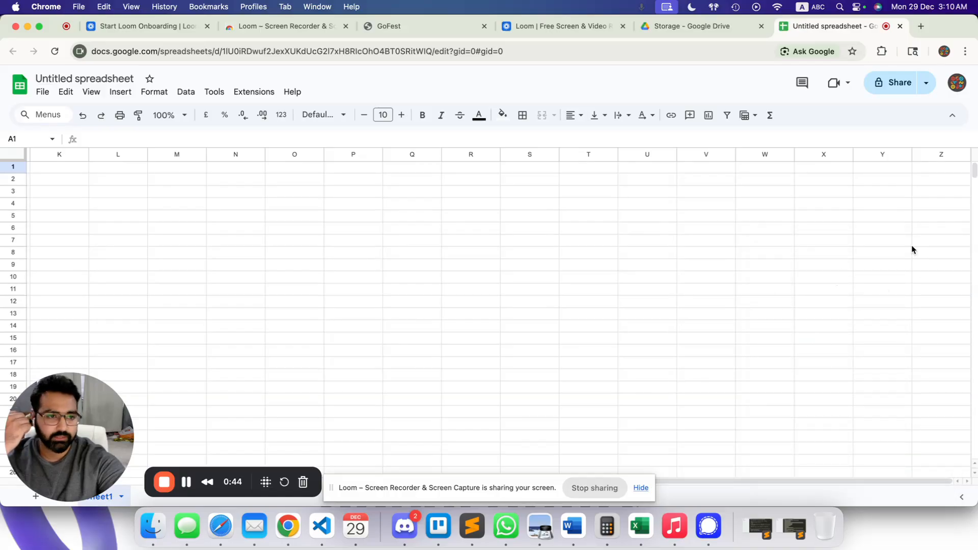
scroll(292, 270, left, 10)
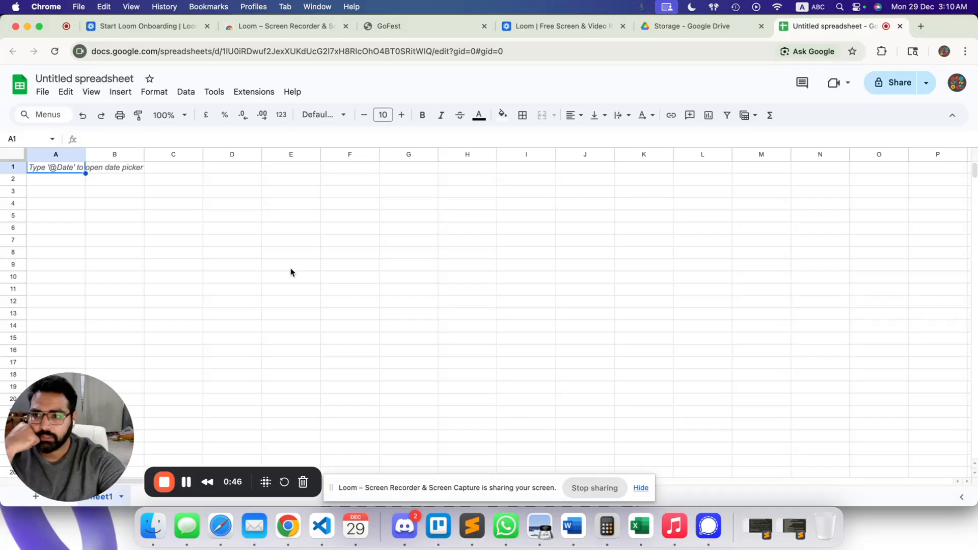
click(37, 192)
click(67, 215)
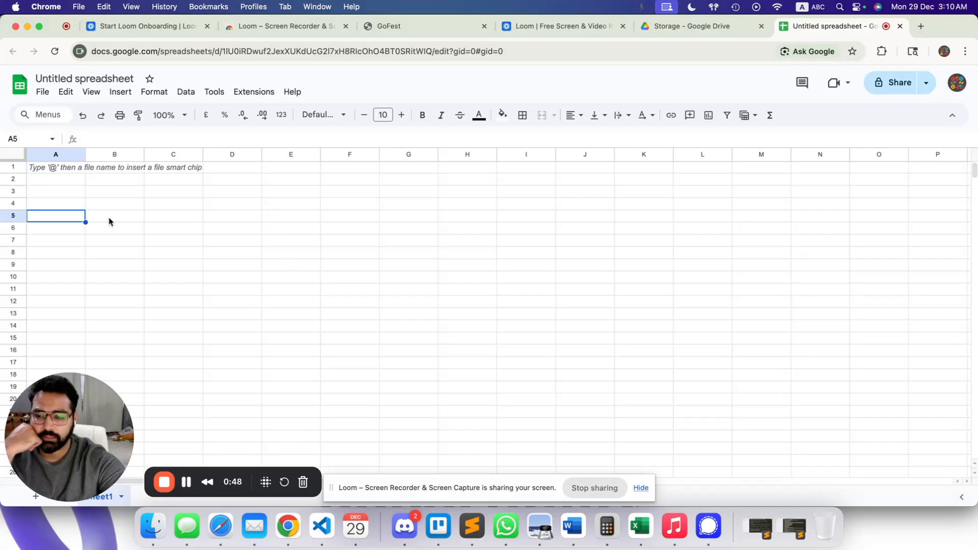
Enter 1 and 2 in C5:D5 and fill the day numbers 1 to 15 along row 5.
click(164, 219)
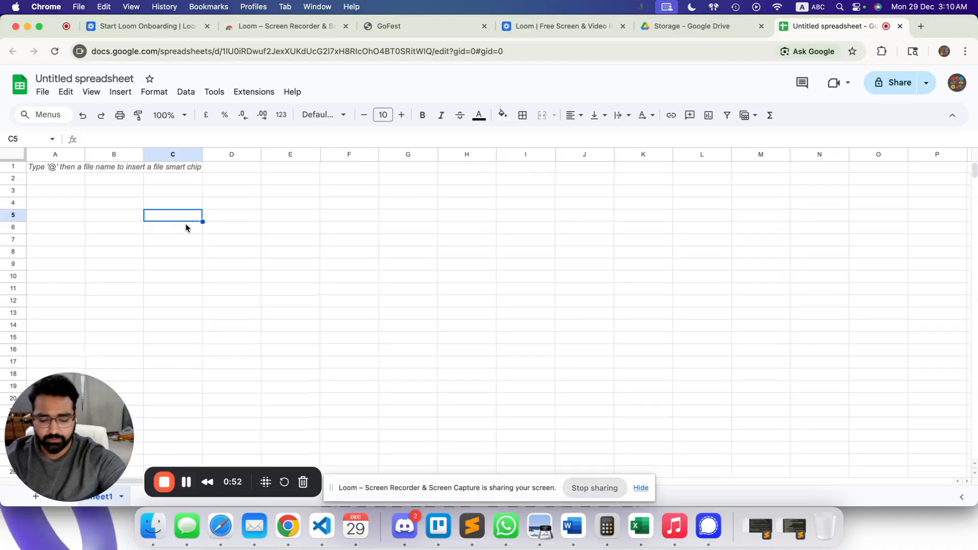
text(1)
key(Tab)
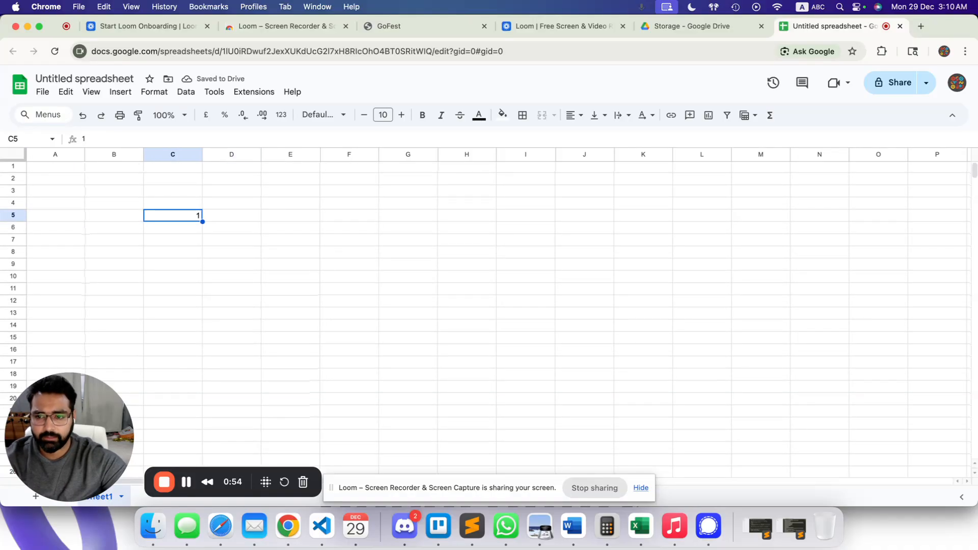
text(2)
key(Tab)
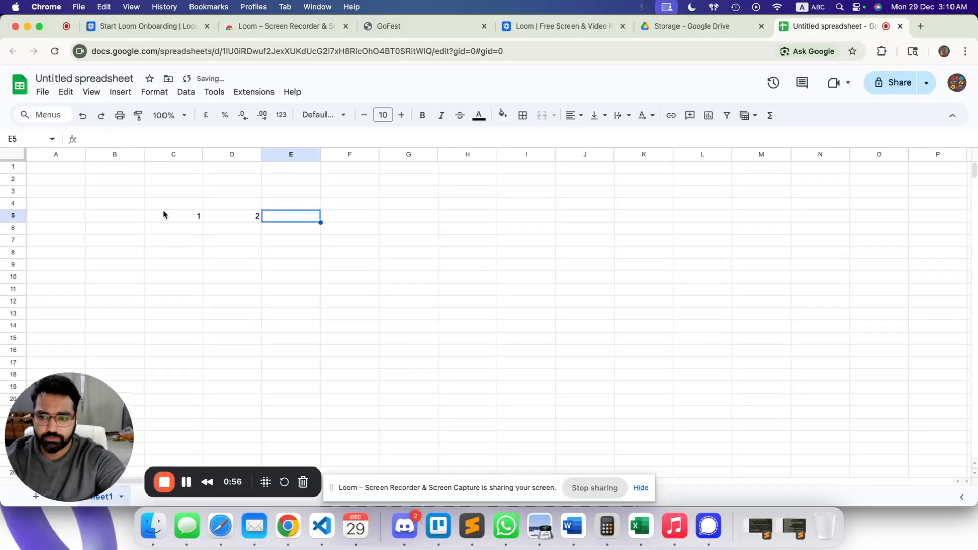
drag(163, 214, 208, 216)
scroll(255, 224, down, 1)
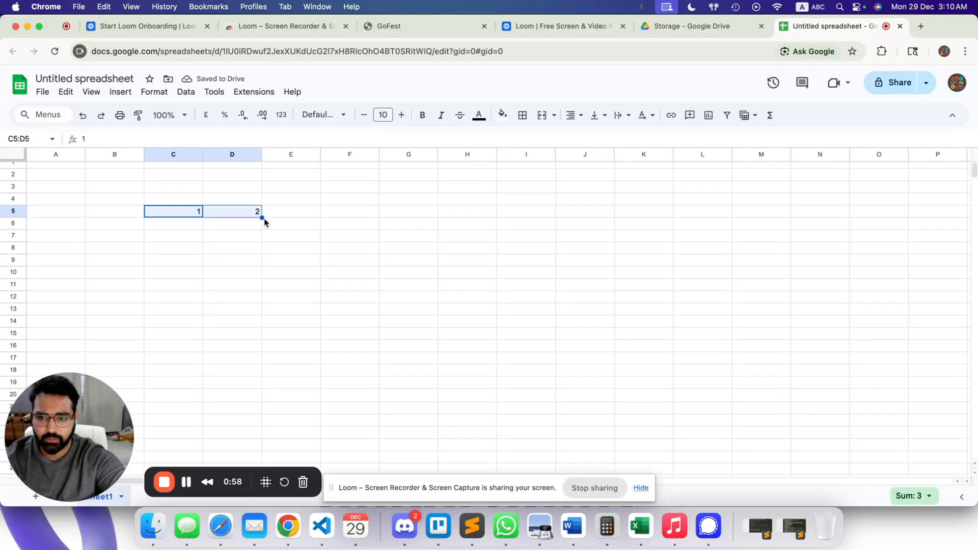
scroll(268, 221, up, 1)
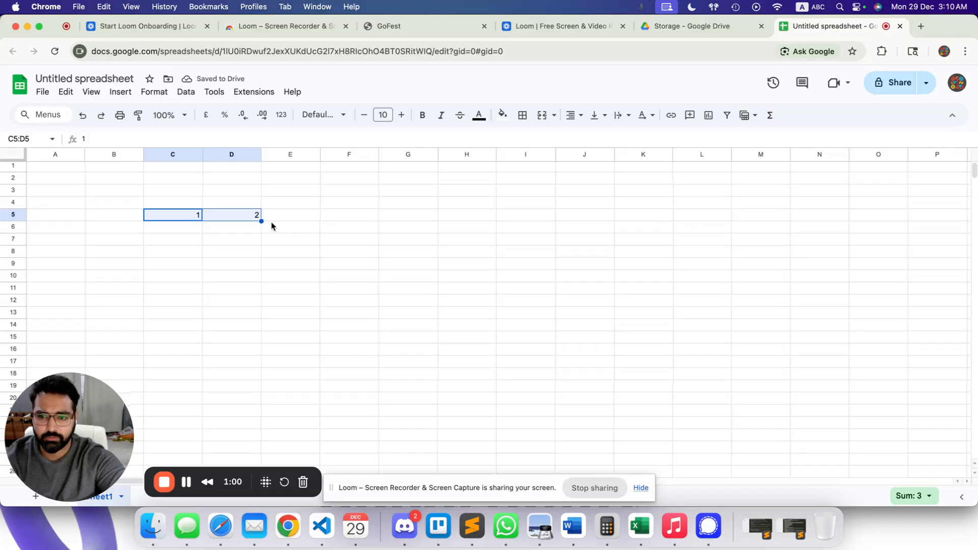
drag(261, 221, 954, 214)
click(893, 221)
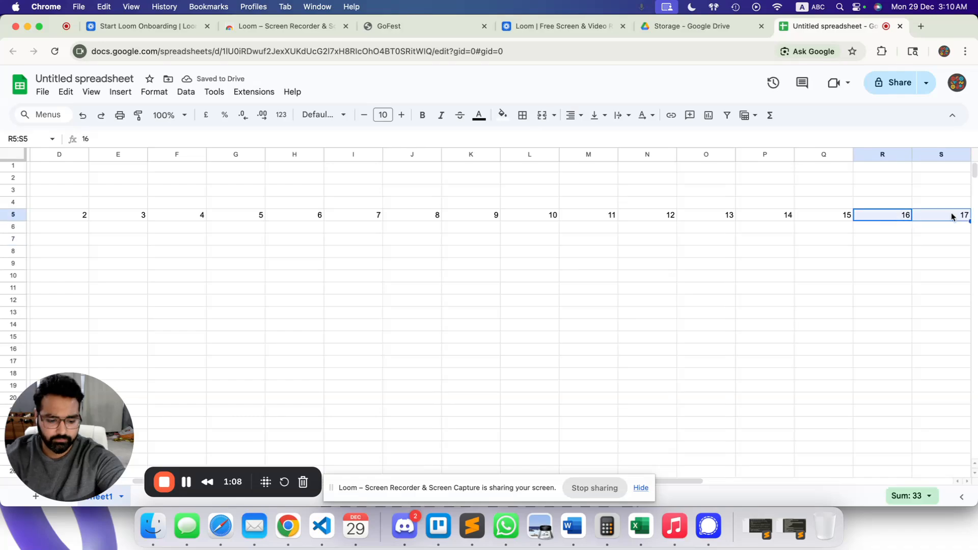
scroll(862, 240, left, 5)
Enter Mon and Tue in C4:D4 and fill the weekday names across row 4 to column Q.
click(177, 203)
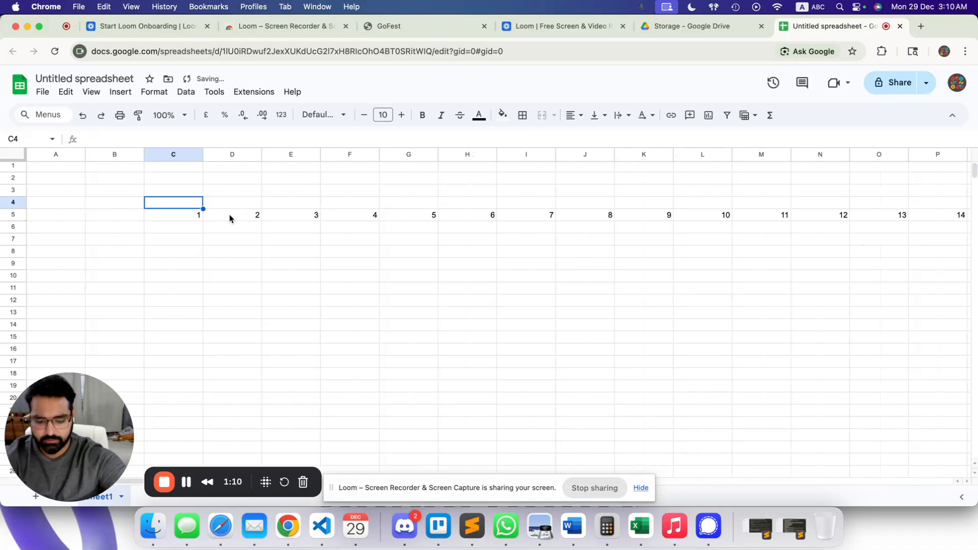
text(Mon)
key(Tab)
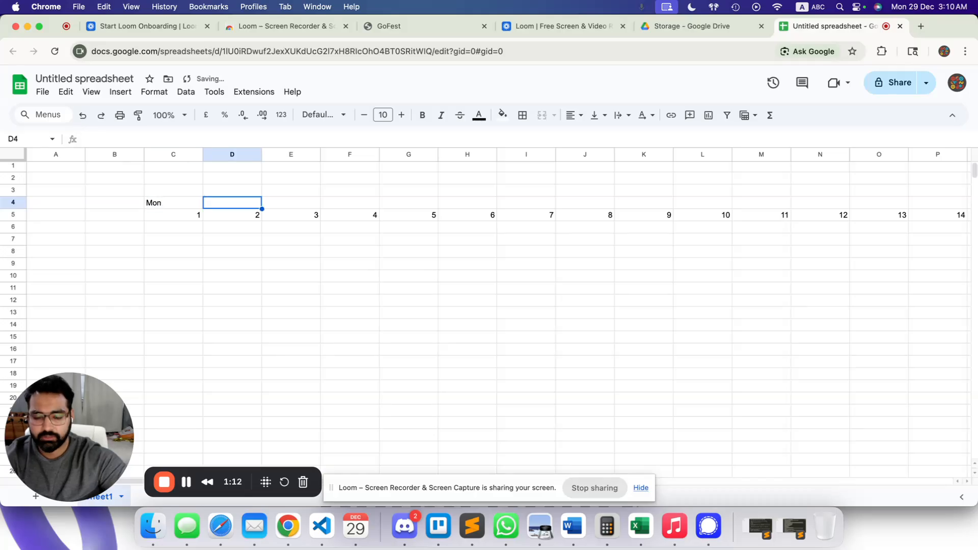
text(Tue)
drag(163, 275, 161, 265)
mouse_move(162, 205)
mouse_down()
mouse_move(916, 214)
mouse_move(845, 214)
mouse_up()
scroll(199, 233, left, 3)
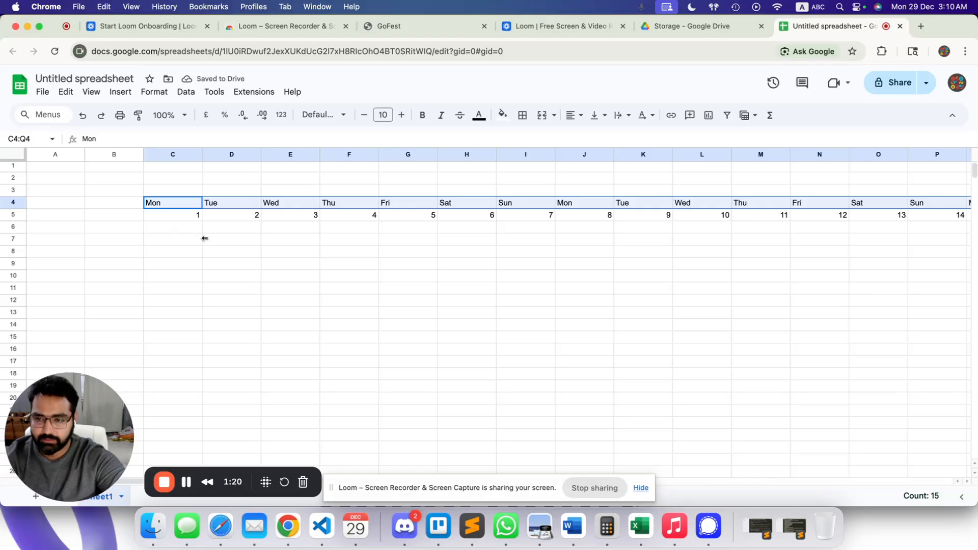
key(shift+Down)
key(super+a)
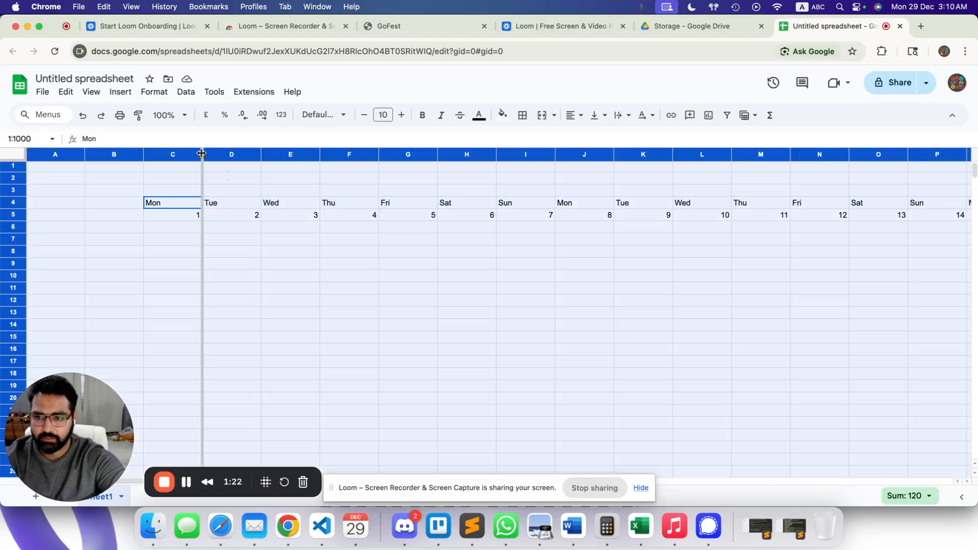
Auto-fit columns C–Q, enter 'December 2025' in B4 and 'Name' in B5, and widen column B.
double_click(202, 154)
click(299, 253)
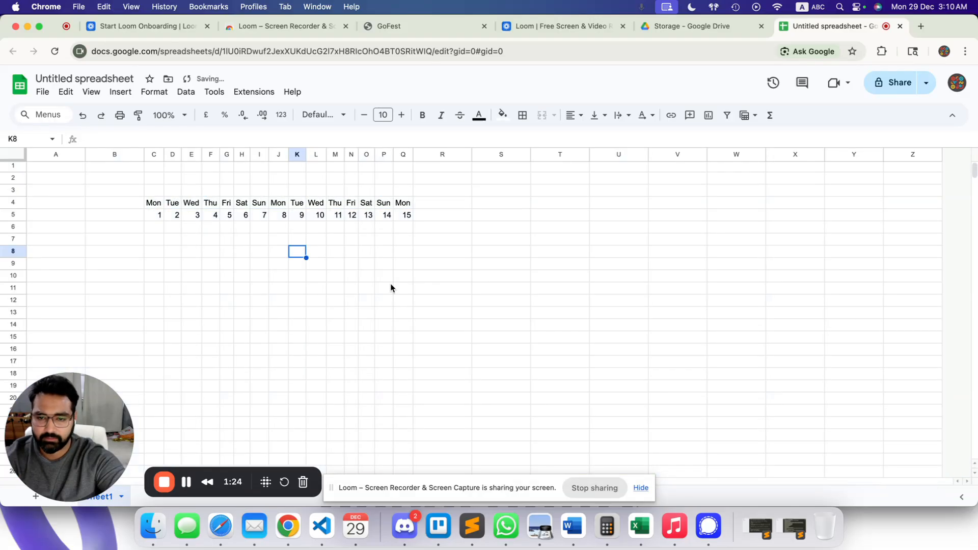
click(125, 204)
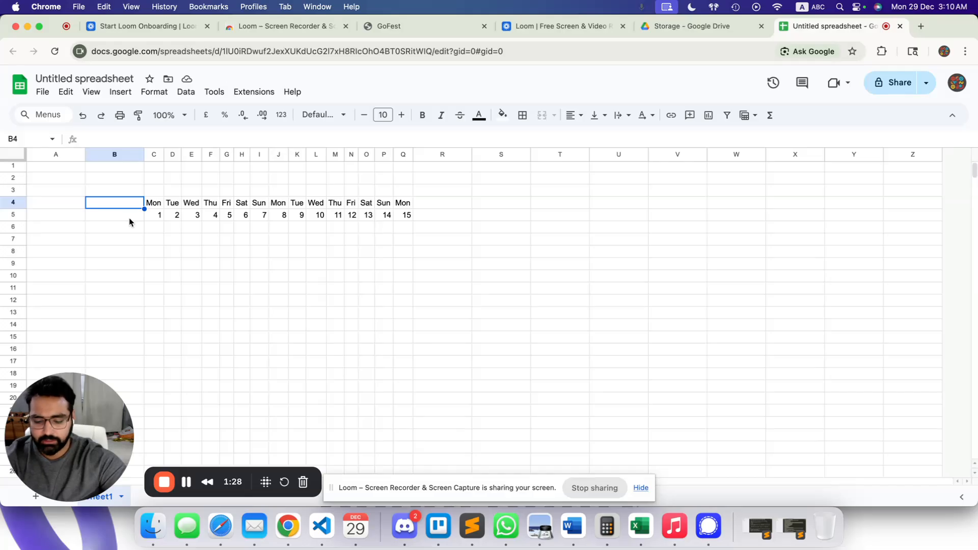
text(Dece)
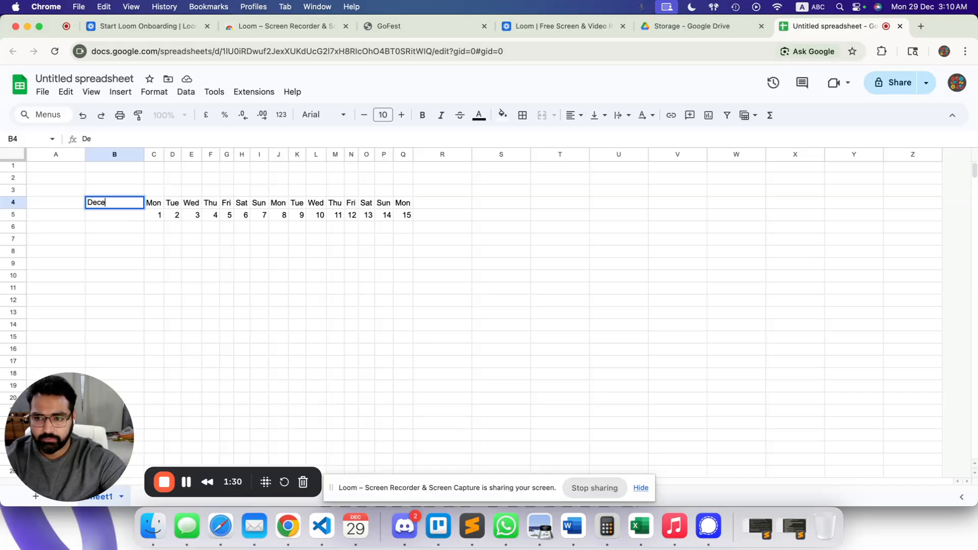
text(mber 2025)
key(Return)
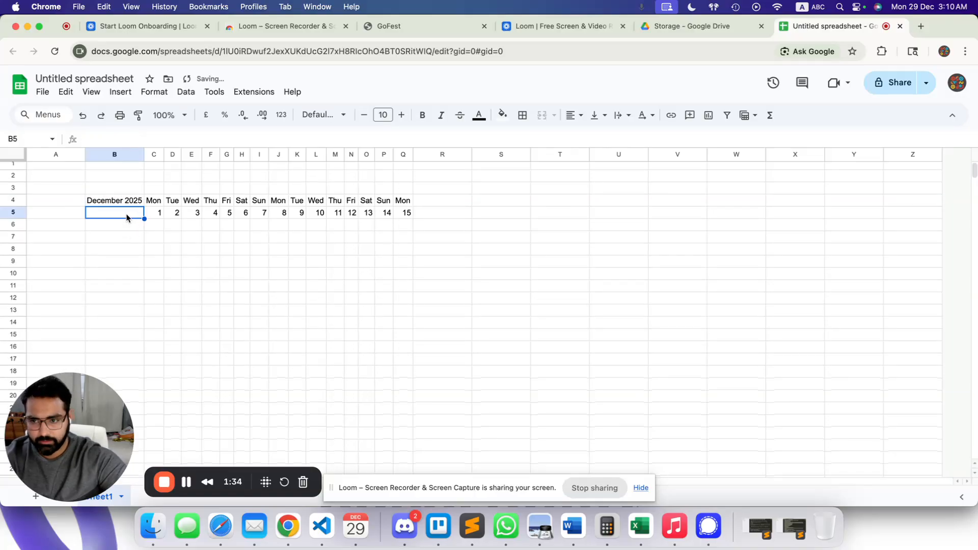
text(Name)
key(Return)
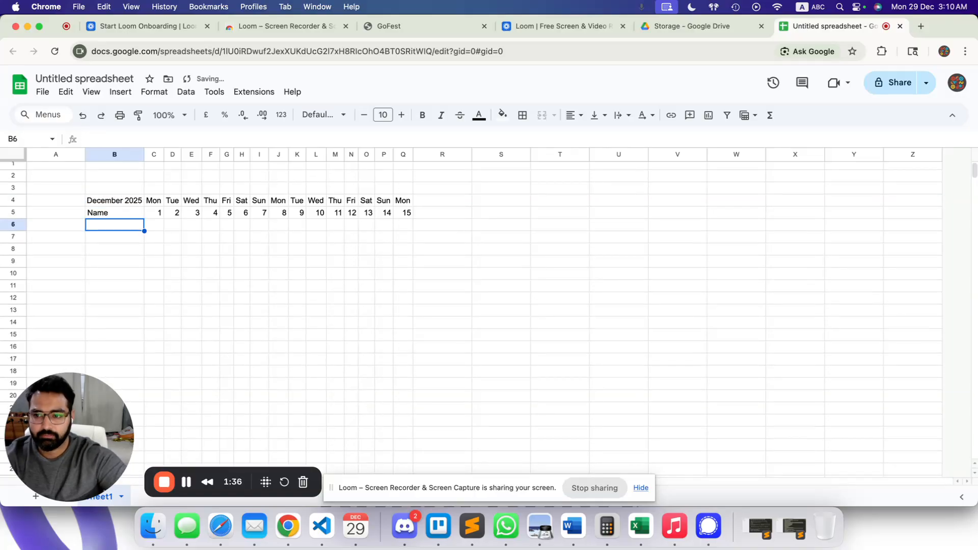
drag(144, 154, 193, 154)
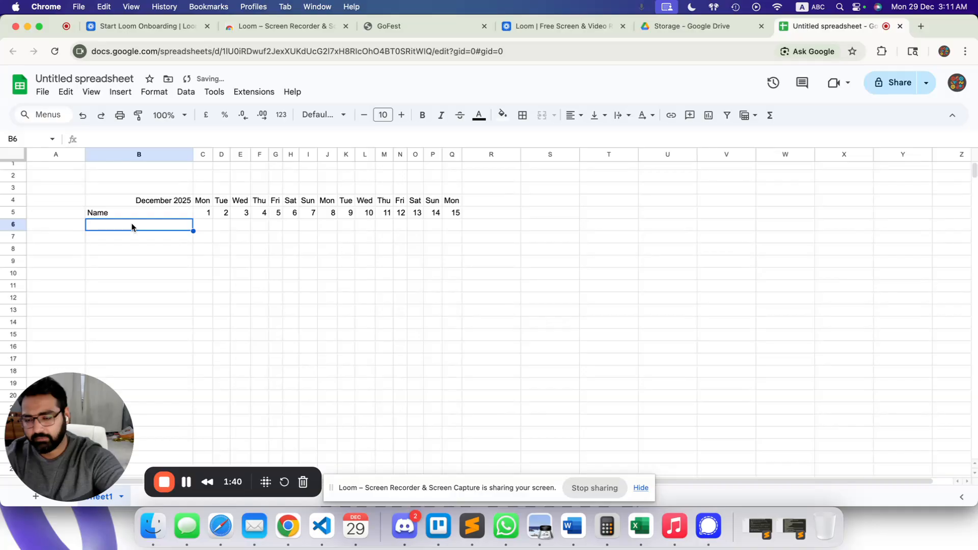
Enter the first staff member's number-and-name label in B6 and fill it down to B13.
text(Staf)
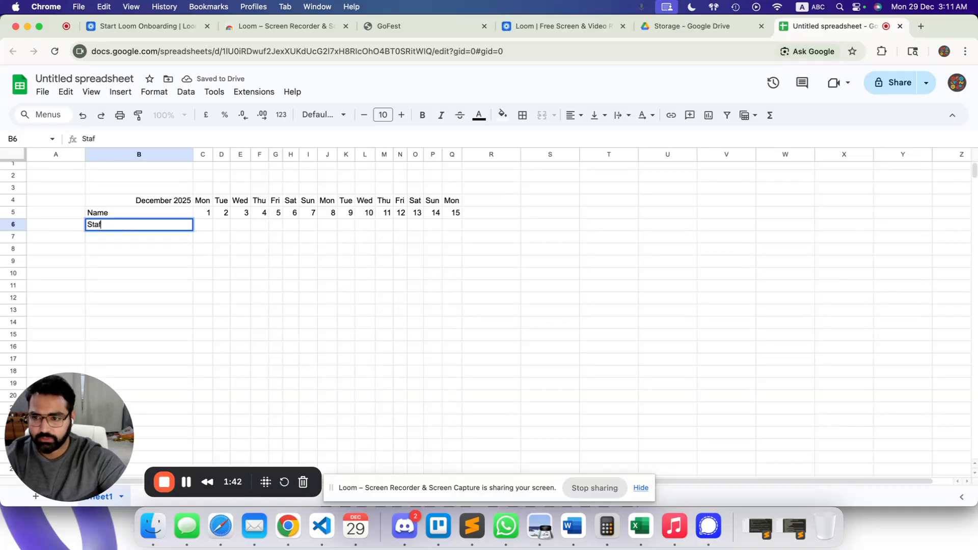
text(f # )
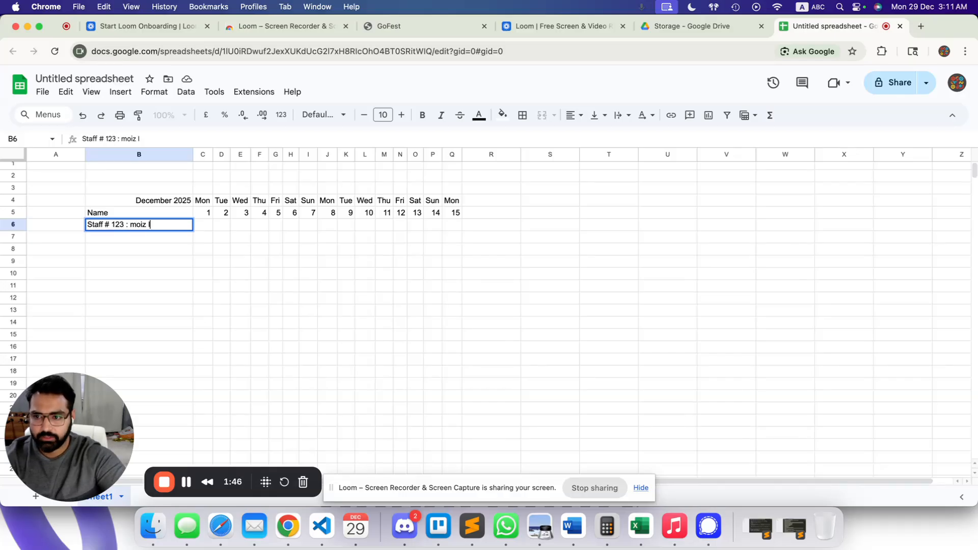
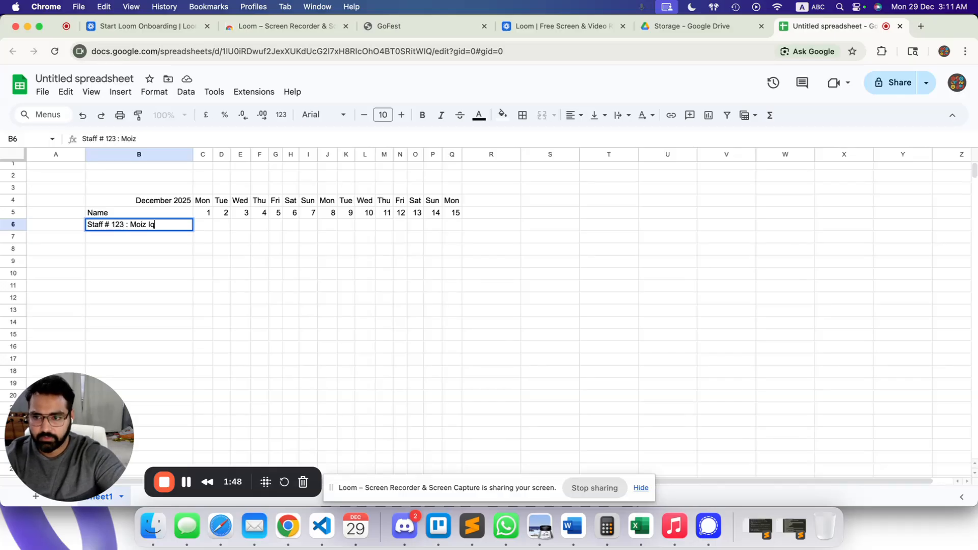
key(Return)
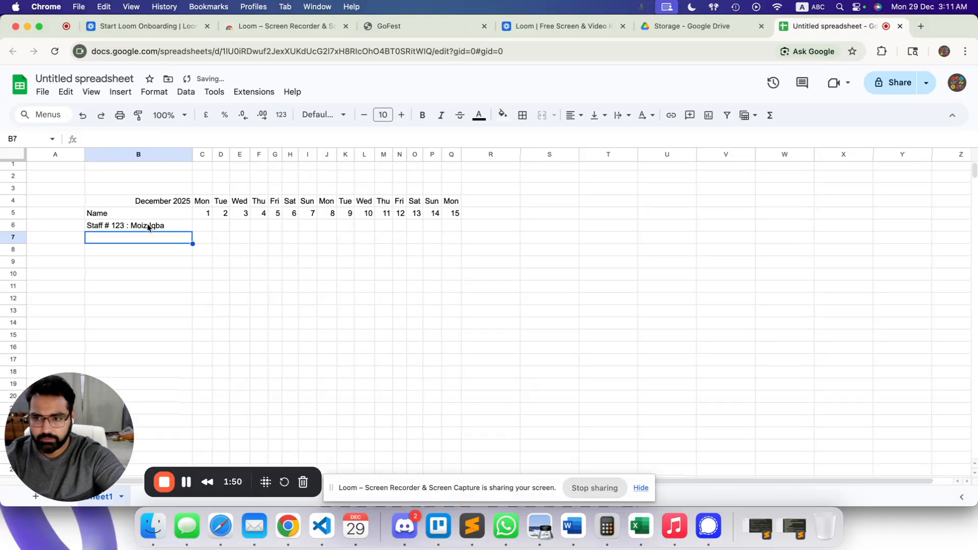
double_click(170, 225)
text(l)
key(Return)
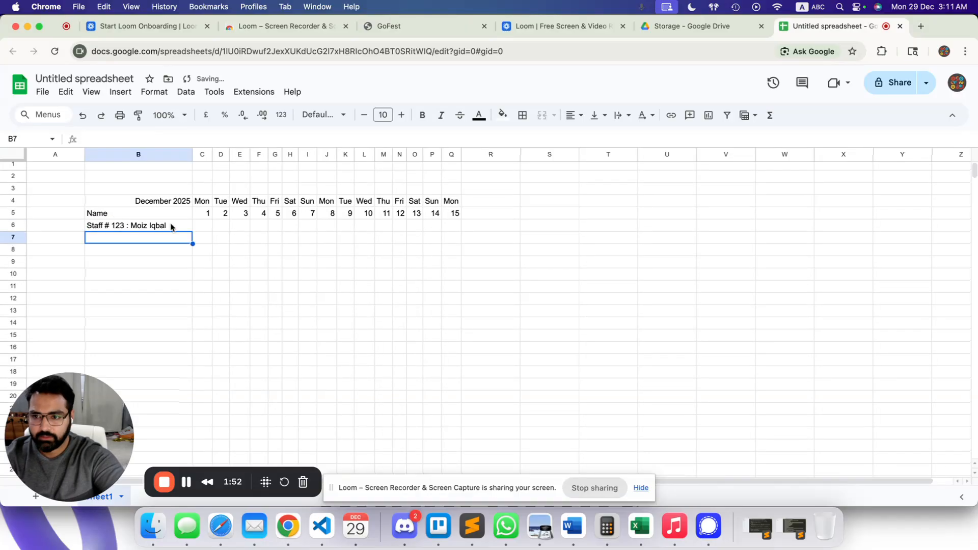
drag(171, 227, 153, 313)
key(ctrl+d)
Edit B7 to a different staff number and another employee's name.
click(119, 235)
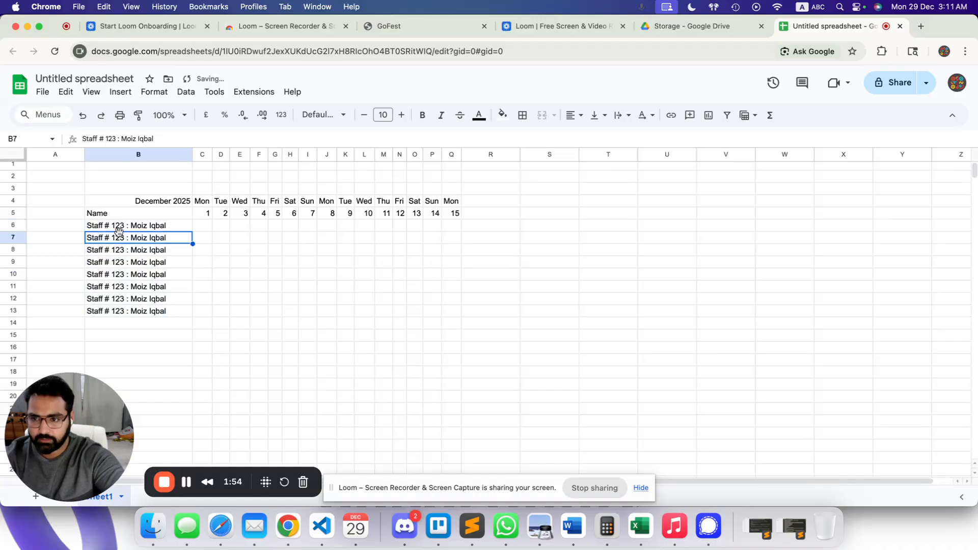
double_click(120, 237)
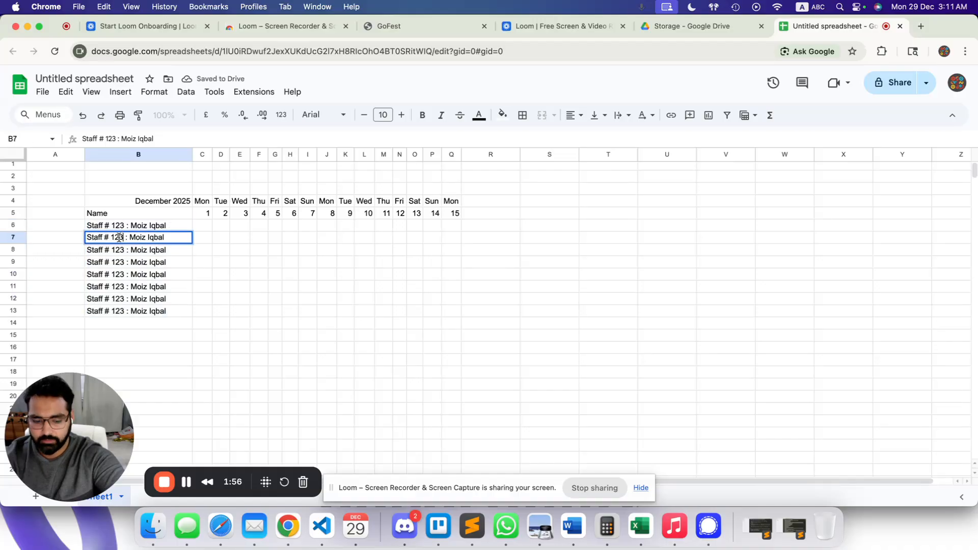
key(BackSpace)
text(4)
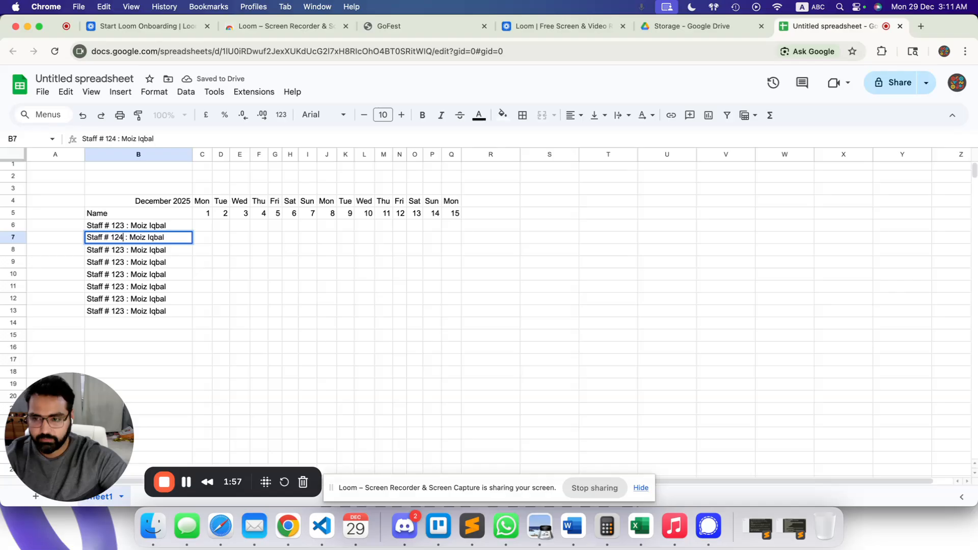
click(146, 276)
double_click(143, 239)
drag(127, 238, 166, 238)
key(BackSpace)
text(jo)
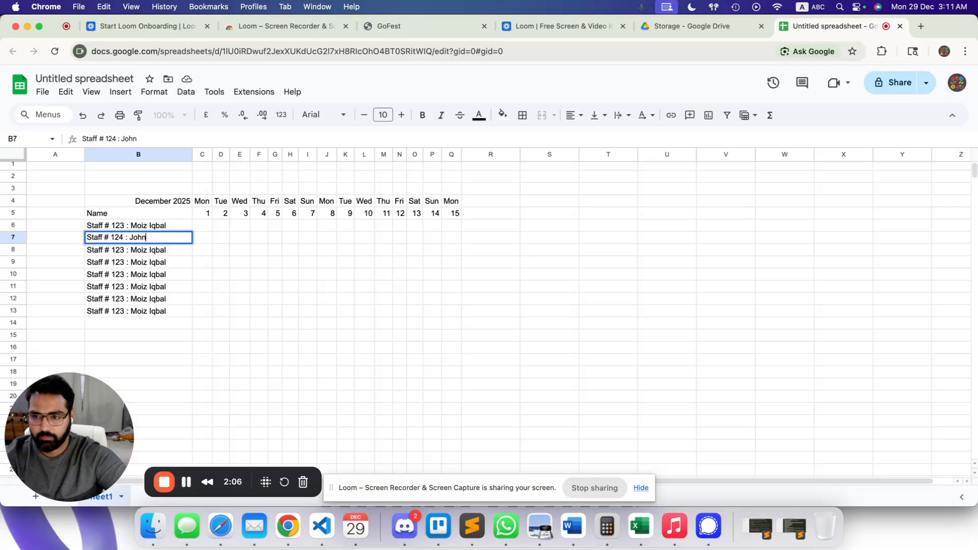
key(Return)
Enter the Absents summary header in R4.
click(210, 226)
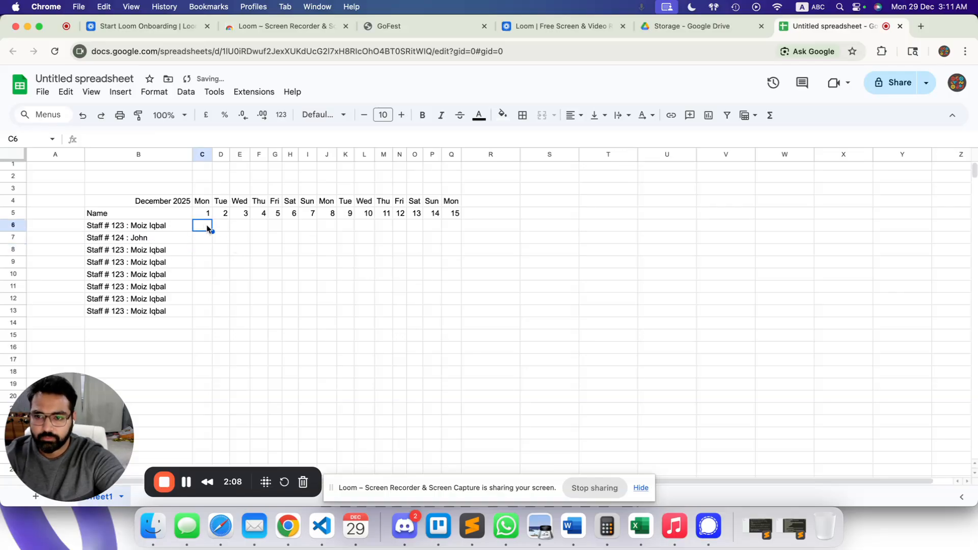
click(497, 204)
text(Total)
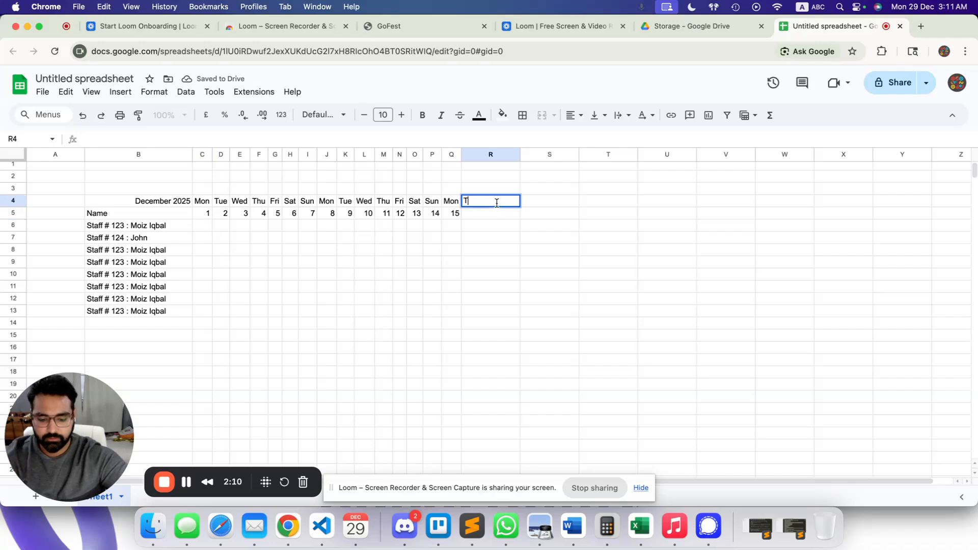
key(BackSpace)
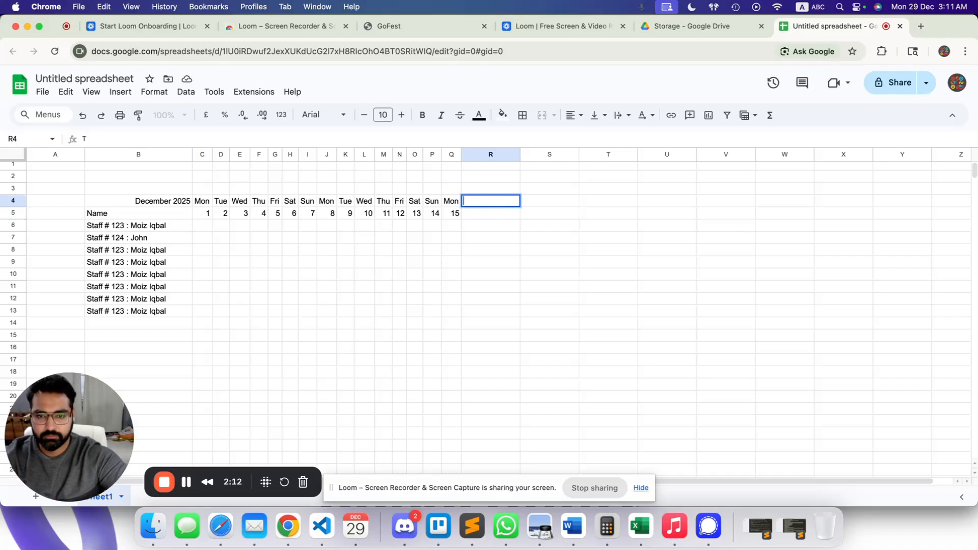
text(Absent)
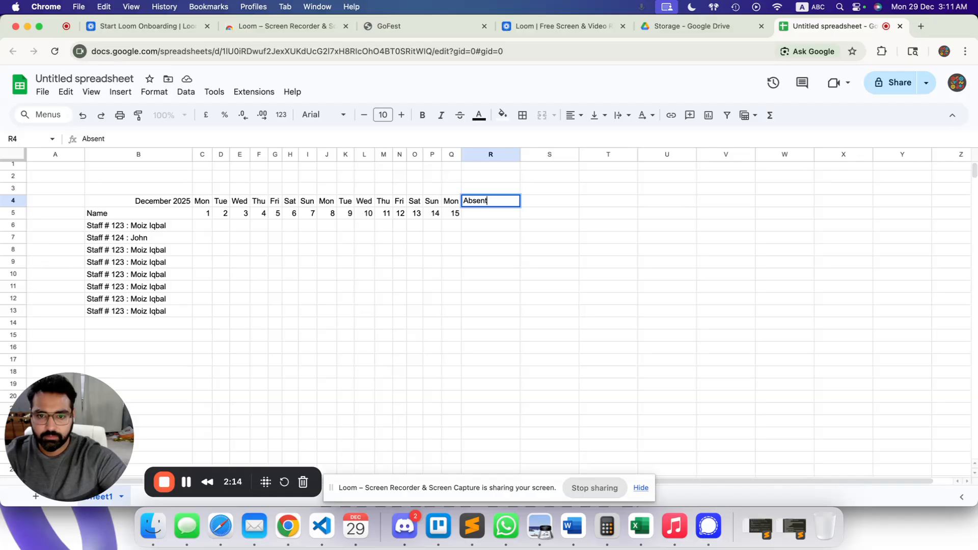
text(s)
key(Tab)
Enter Presents in S4 and Leaves in T4, fixing the misspelled S4 header.
text(pre)
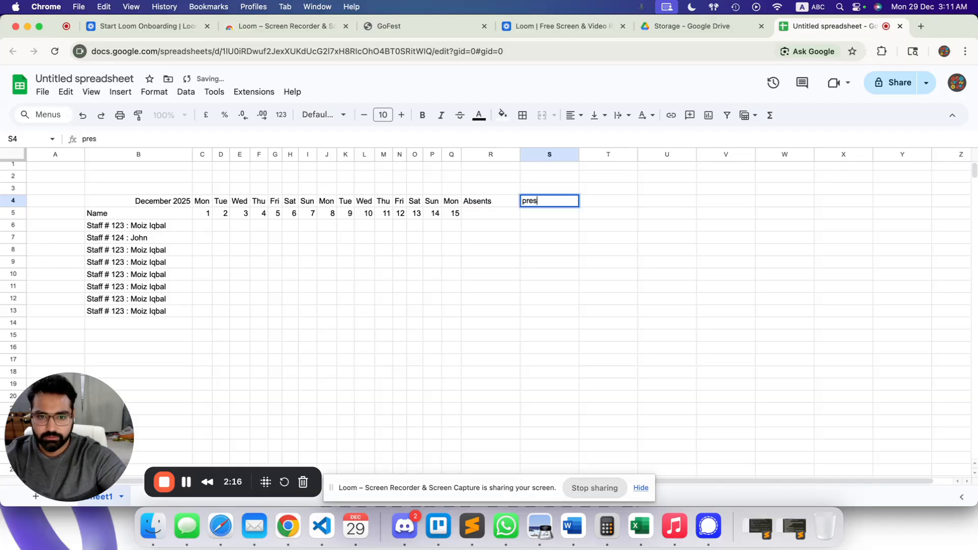
text(Presets)
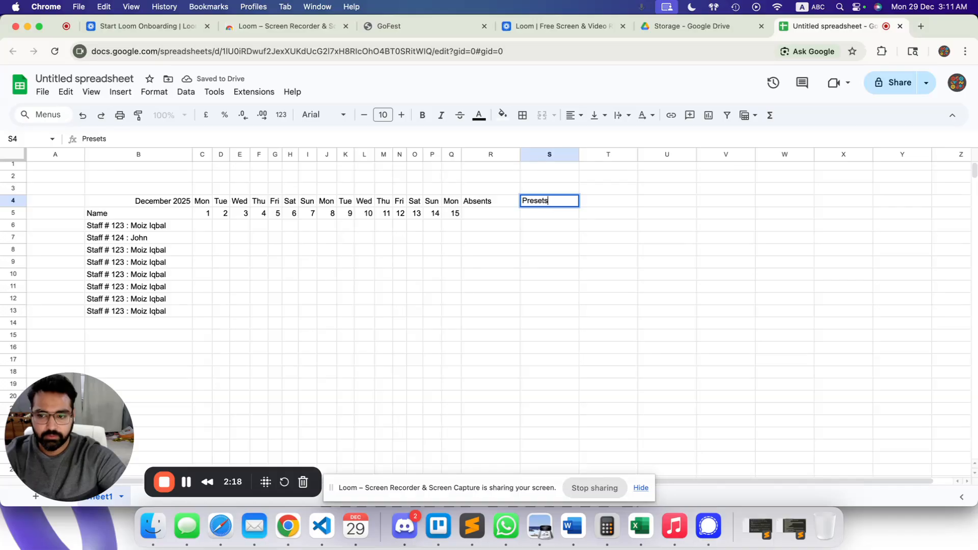
key(Tab)
text(L)
key(BackSpace)
key(Left)
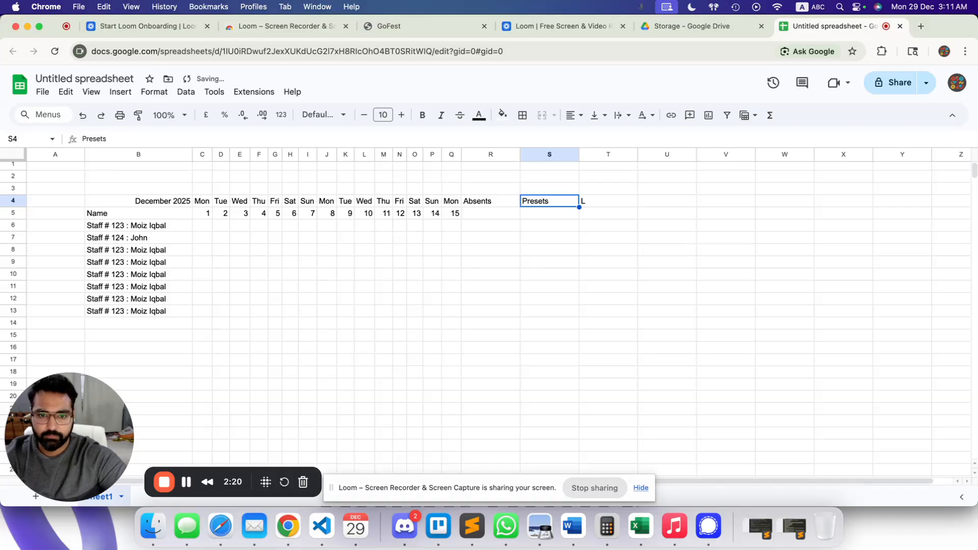
text(Presents)
key(Tab)
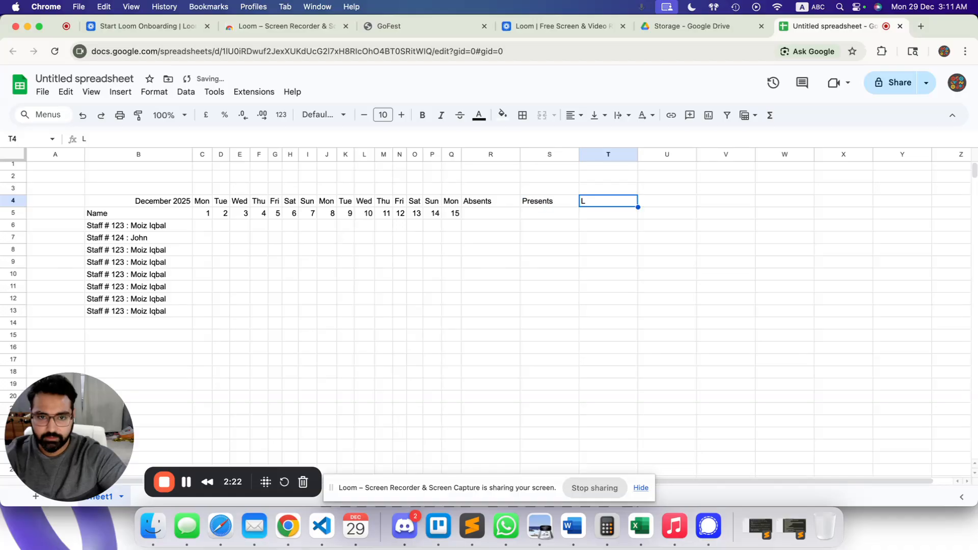
text(Leaves)
key(Tab)
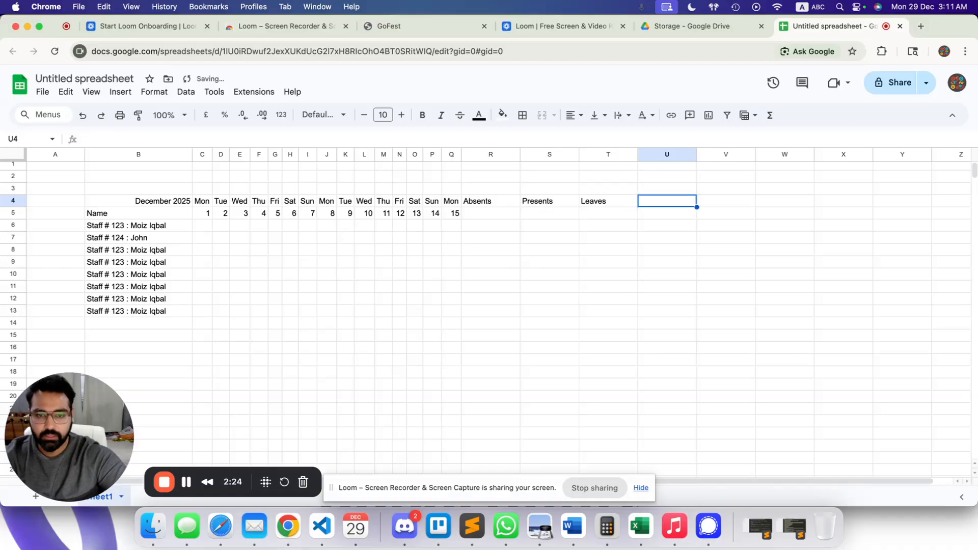
Merge the Absents, Presents and Leaves headers each with the cell below (R4:R5, S4:S5, T4:T5).
drag(484, 201, 604, 199)
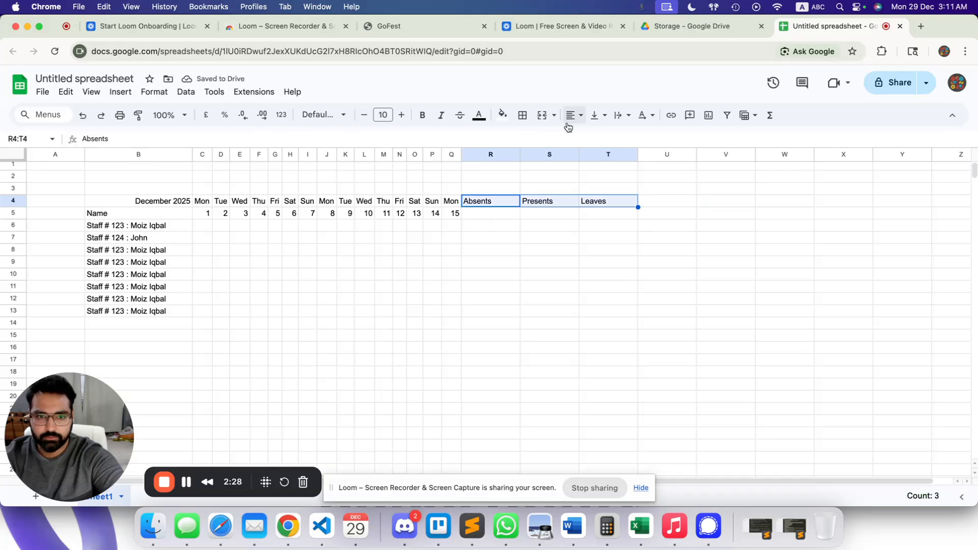
shift+click(490, 213)
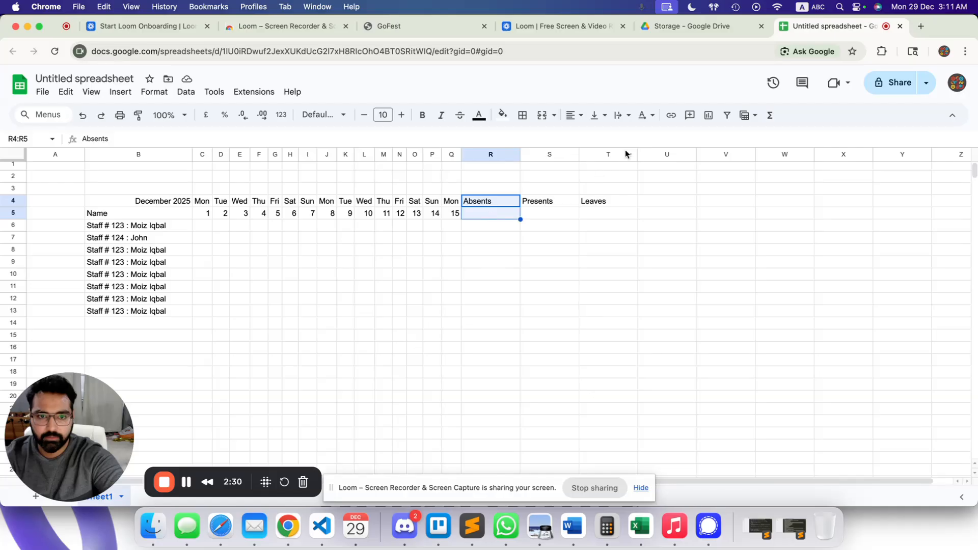
click(542, 116)
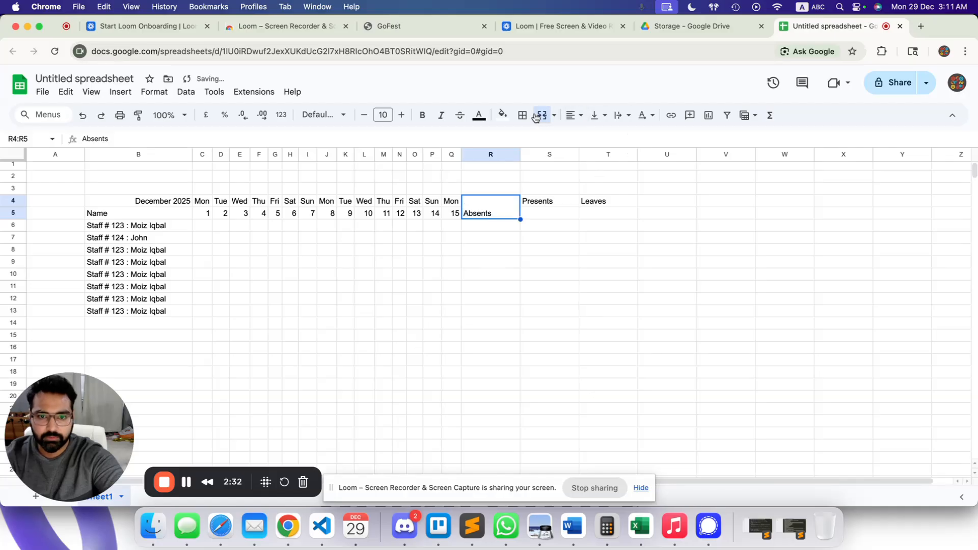
drag(539, 205, 543, 213)
click(541, 115)
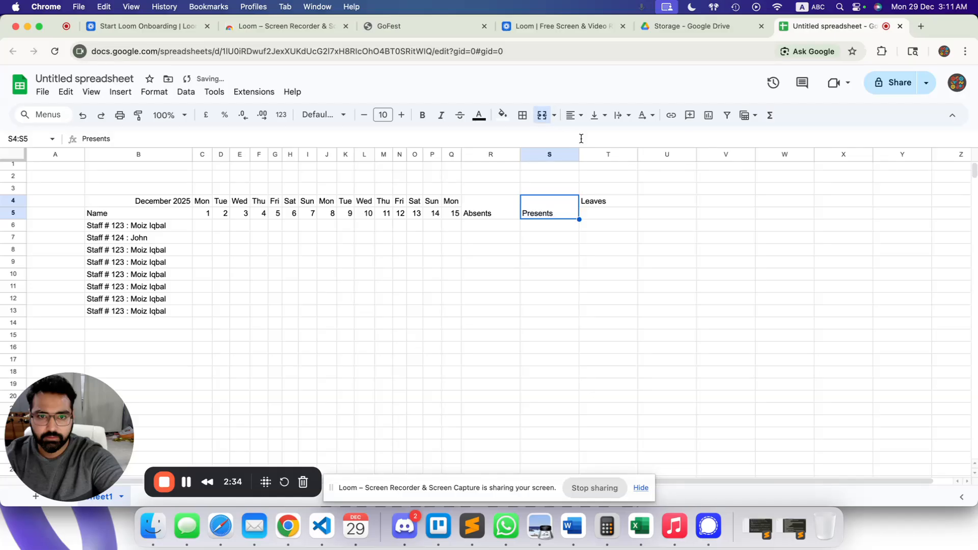
drag(600, 201, 602, 216)
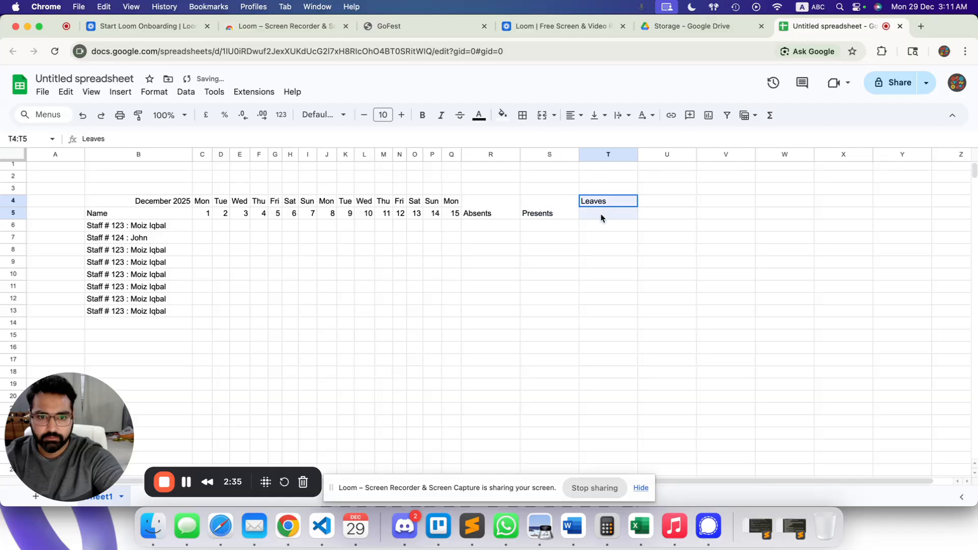
click(538, 116)
Centre the three merged summary headers horizontally and vertically.
drag(467, 205, 573, 206)
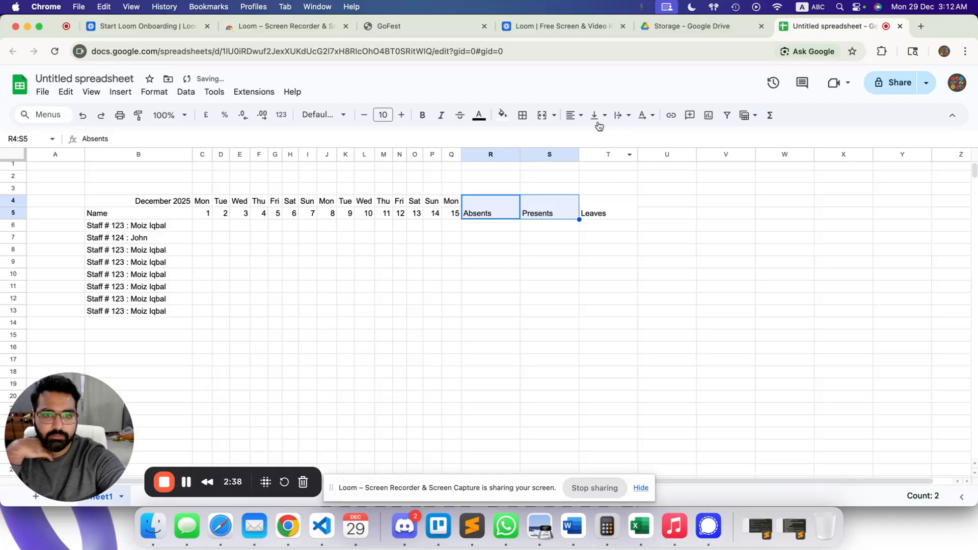
click(574, 115)
click(592, 139)
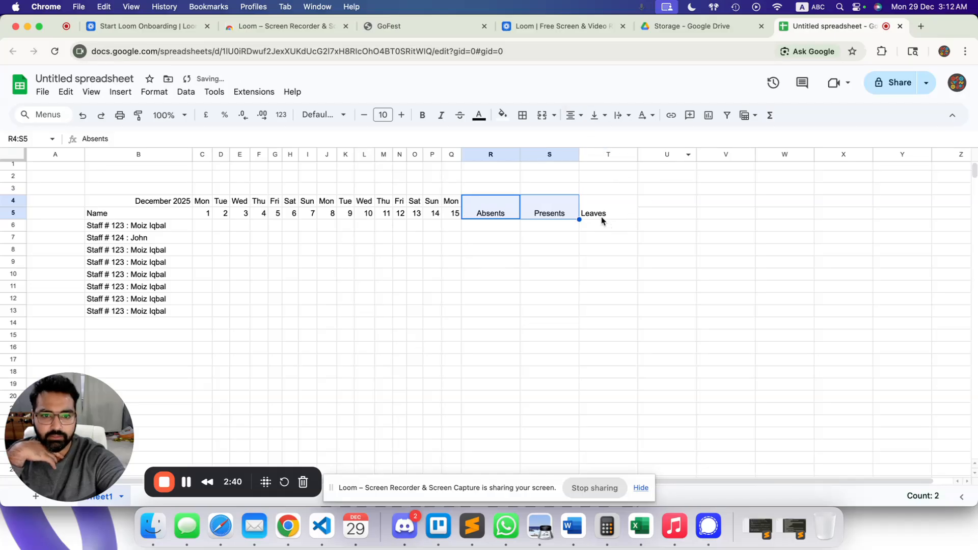
click(601, 216)
click(573, 116)
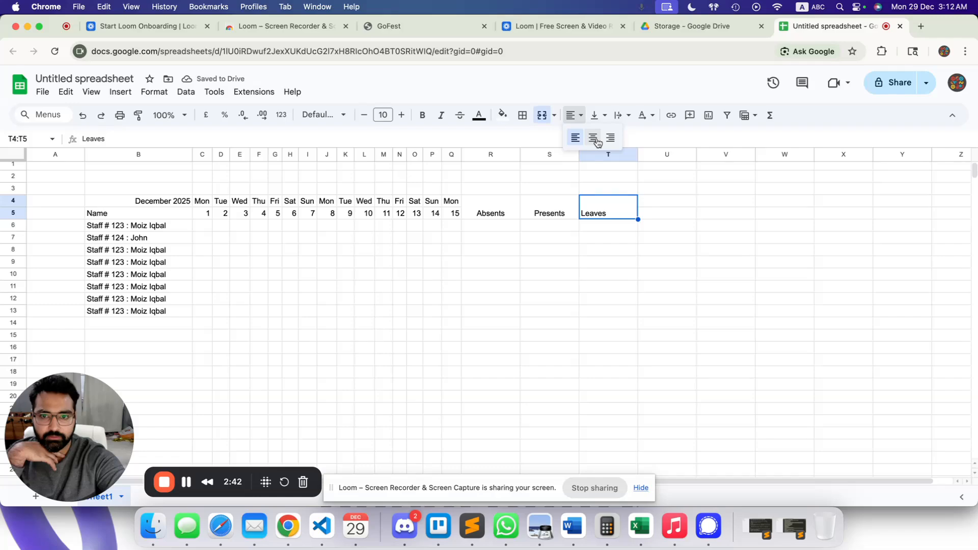
click(593, 138)
drag(506, 207, 607, 192)
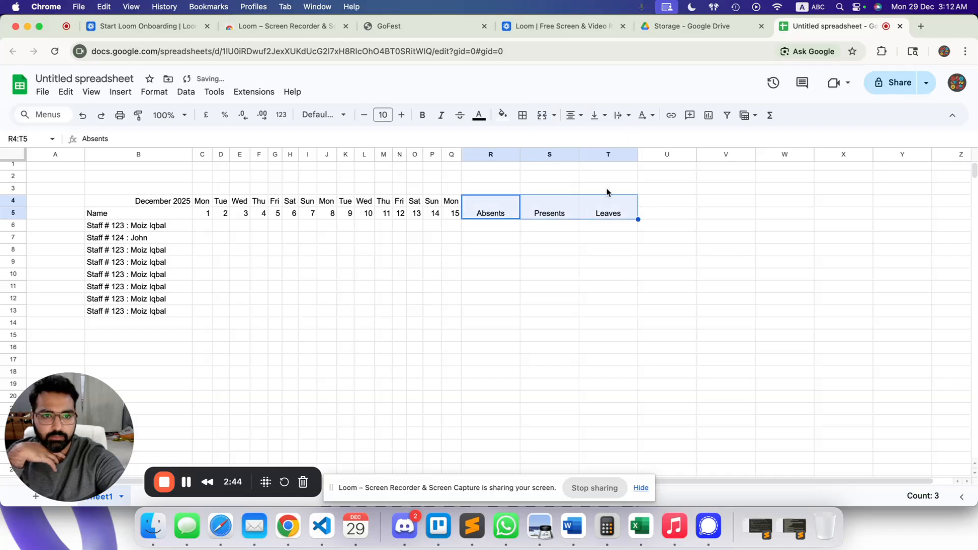
click(595, 115)
click(618, 138)
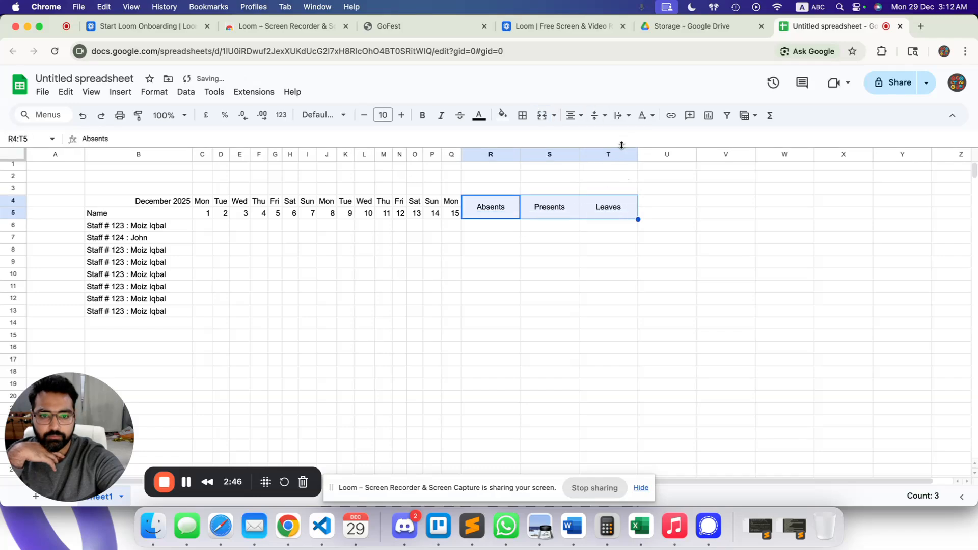
click(504, 236)
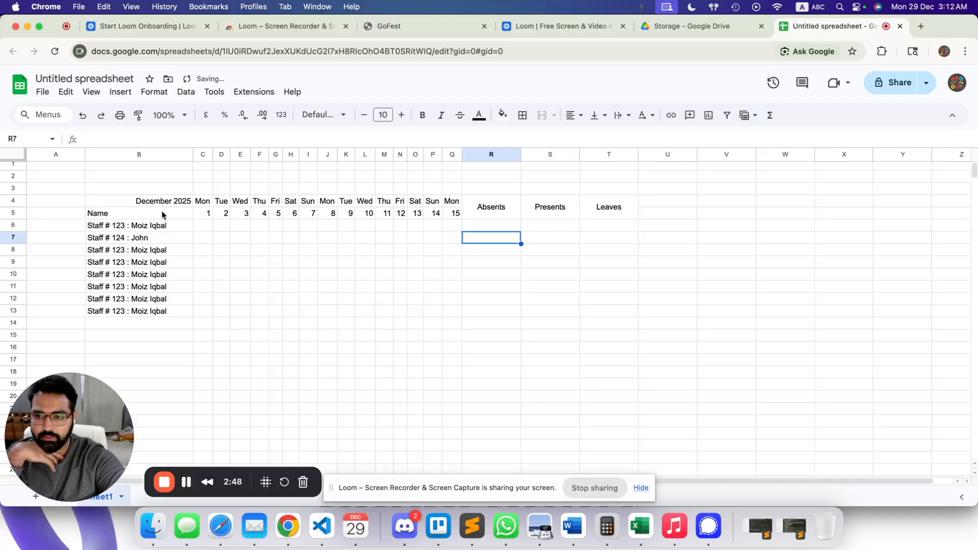
Apply all borders to the attendance table B4:T14.
drag(112, 201, 619, 326)
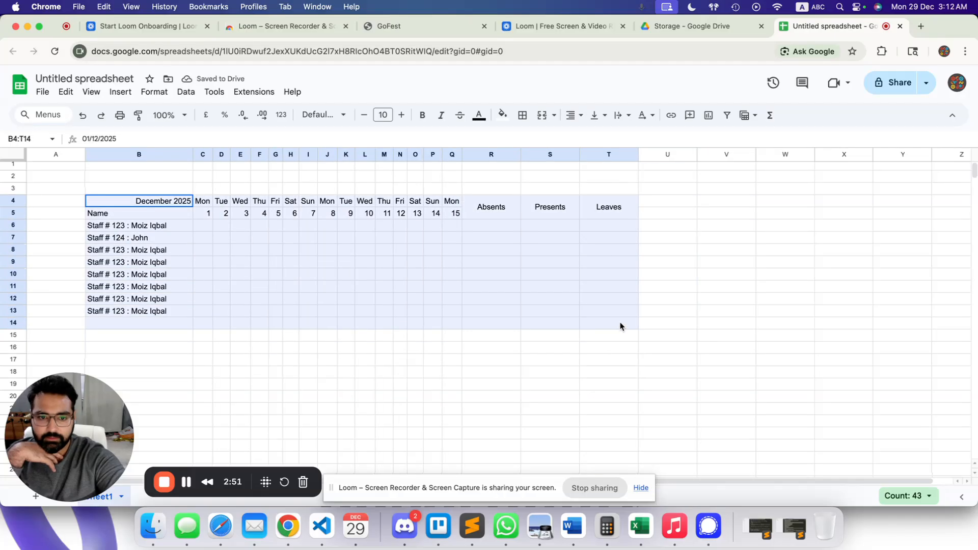
click(522, 116)
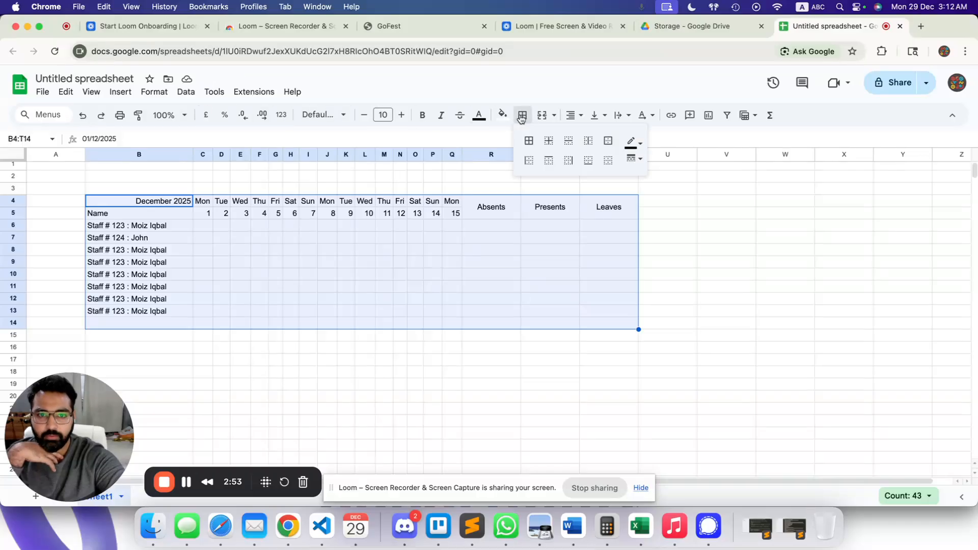
click(528, 136)
click(506, 255)
Make header rows 4 and 5 bold.
drag(489, 209, 627, 206)
drag(188, 202, 606, 213)
key(super+b)
click(306, 240)
Left-align the name column B4:B13.
drag(163, 202, 159, 315)
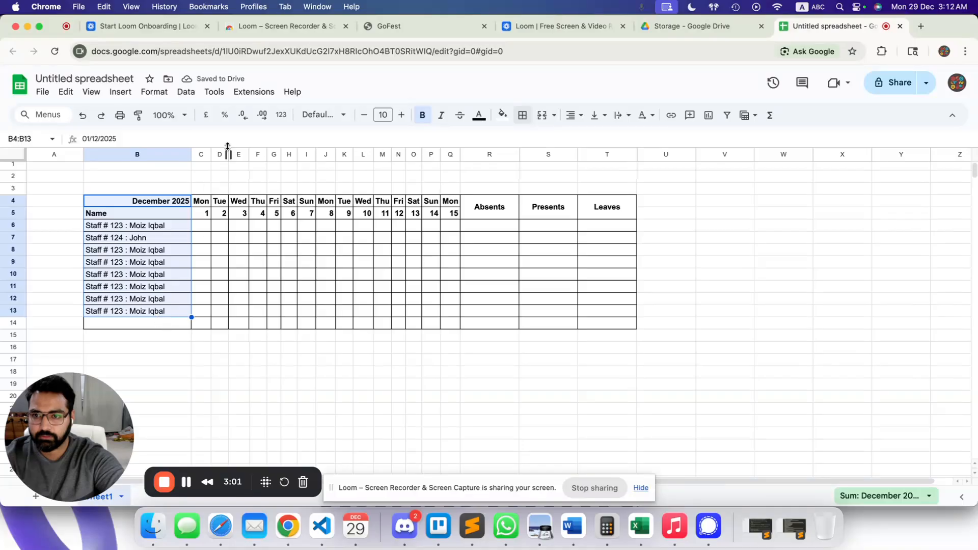
click(571, 115)
click(572, 137)
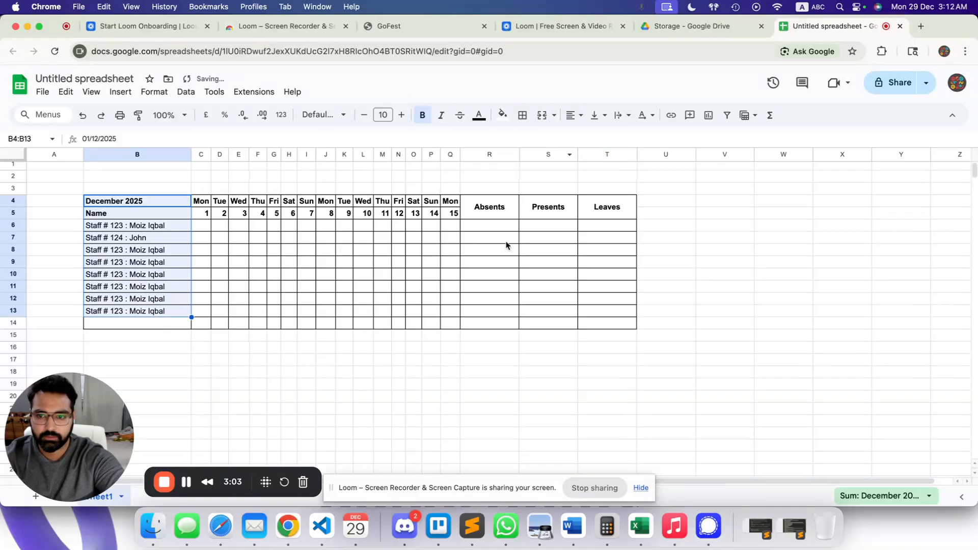
drag(257, 311, 258, 323)
click(355, 288)
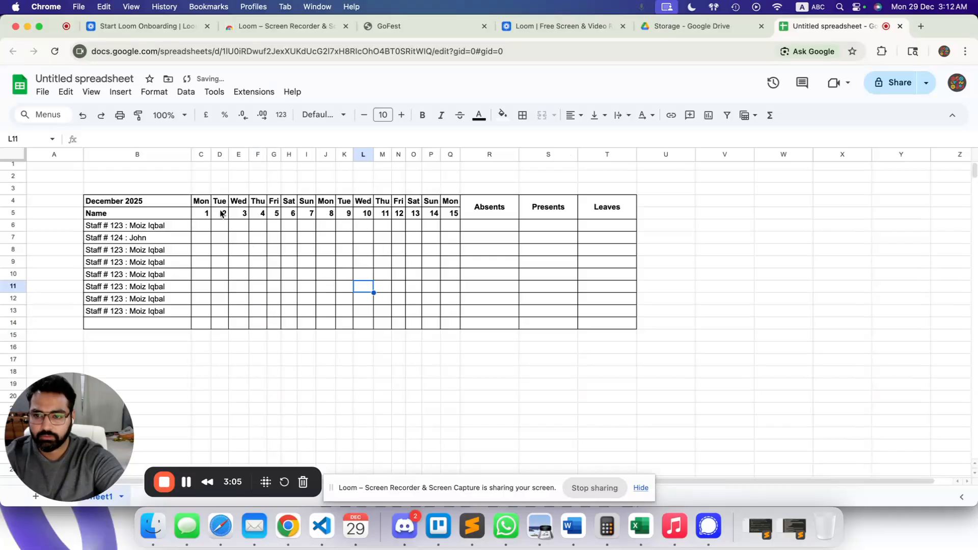
Centre-align the day columns C4:Q14.
drag(202, 201, 456, 326)
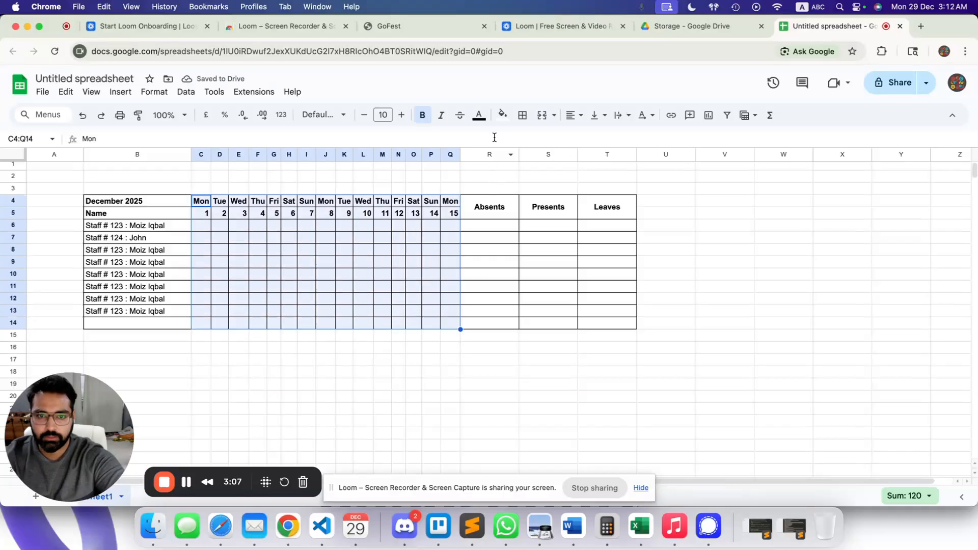
click(571, 115)
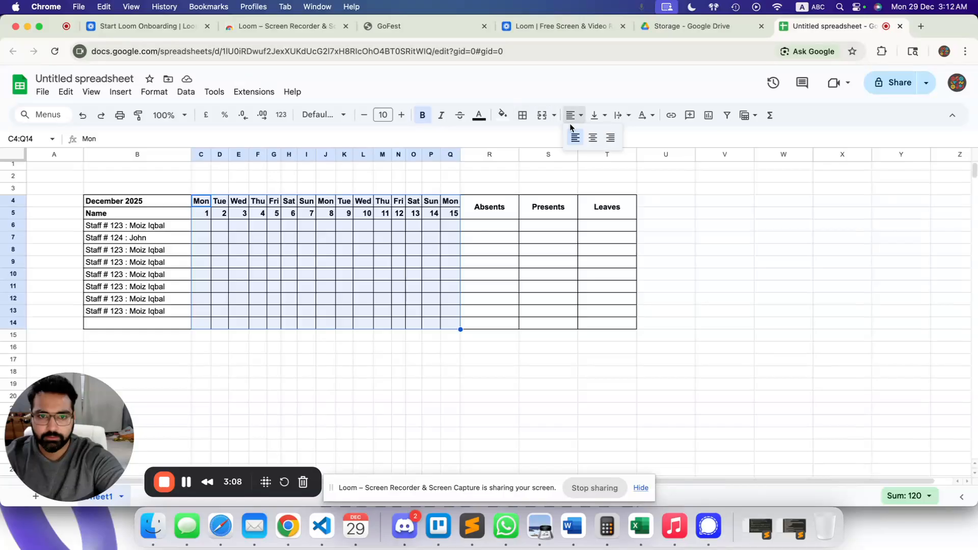
click(592, 138)
click(534, 262)
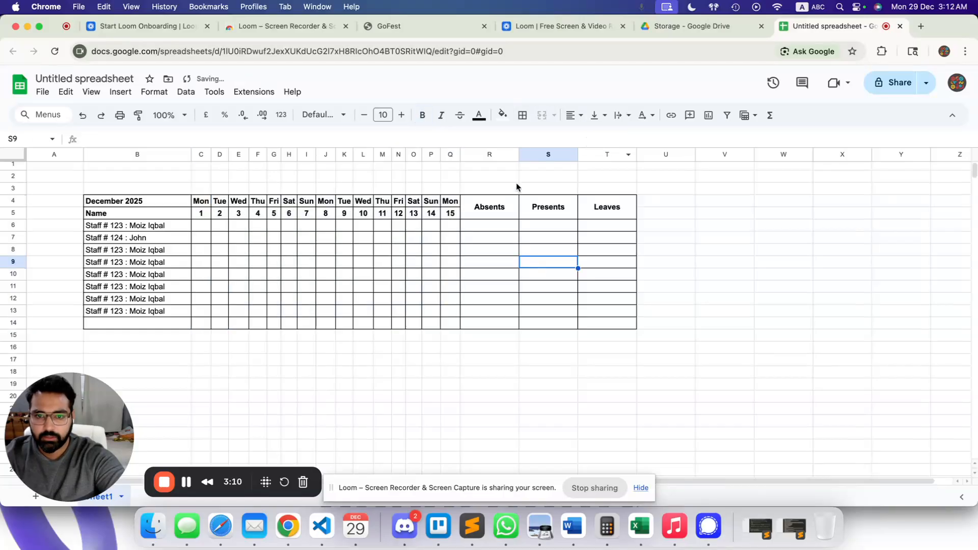
Enter a in C6 and merge C3:Q3 into a single legend cell.
click(208, 228)
text(a)
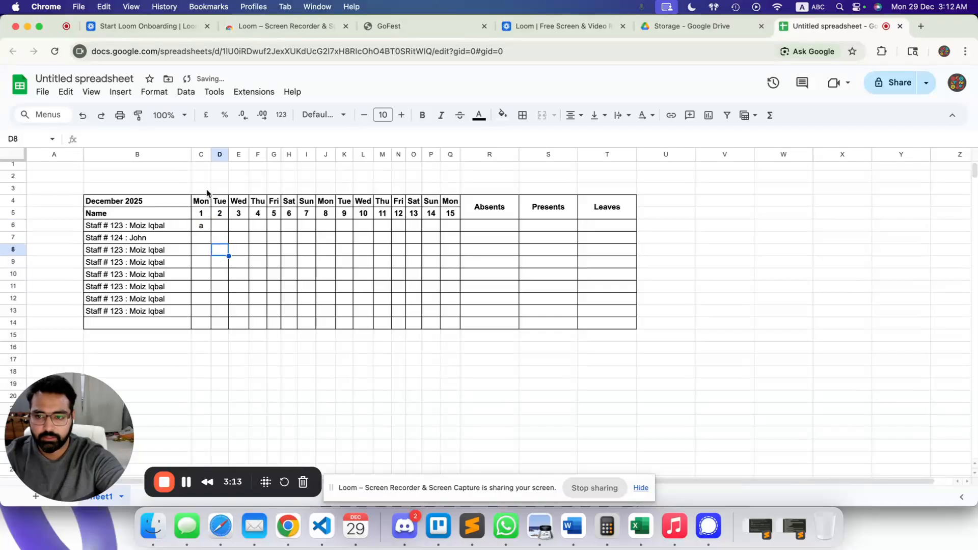
drag(202, 189, 450, 191)
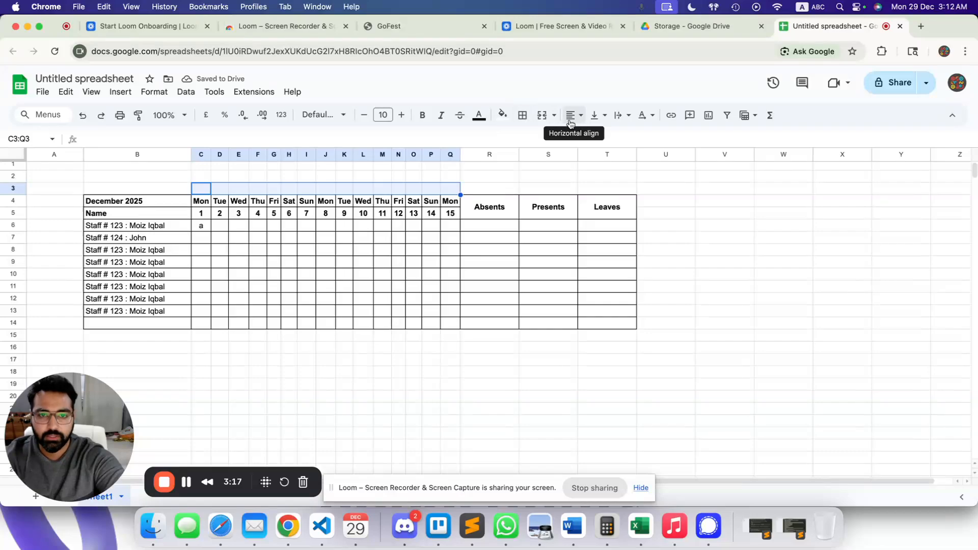
click(541, 114)
Type the legend 'a = Absent, p = Present, l = Leave, x = Off Day' into C3.
text(a)
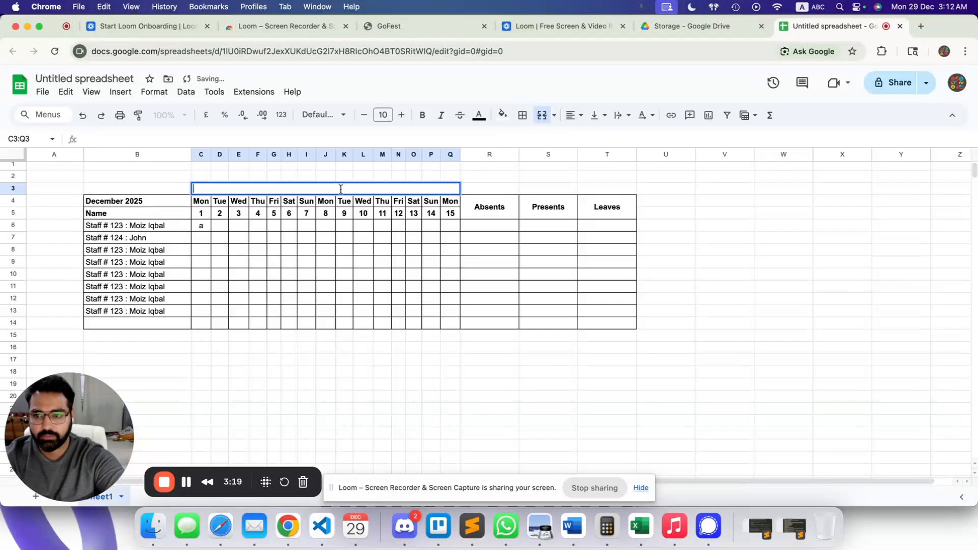
text( -)
key(BackSpace)
text(= Absents)
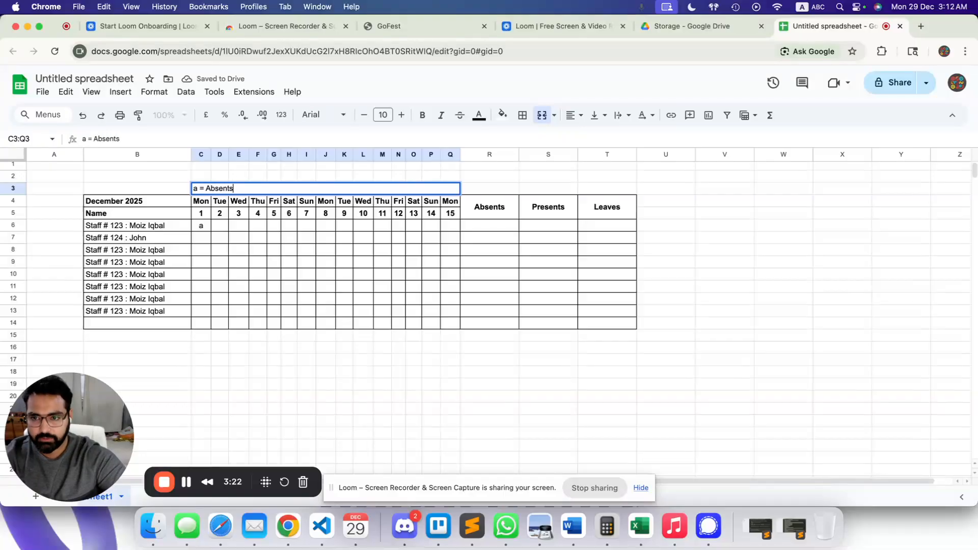
key(BackSpace)
text(, p = Pre)
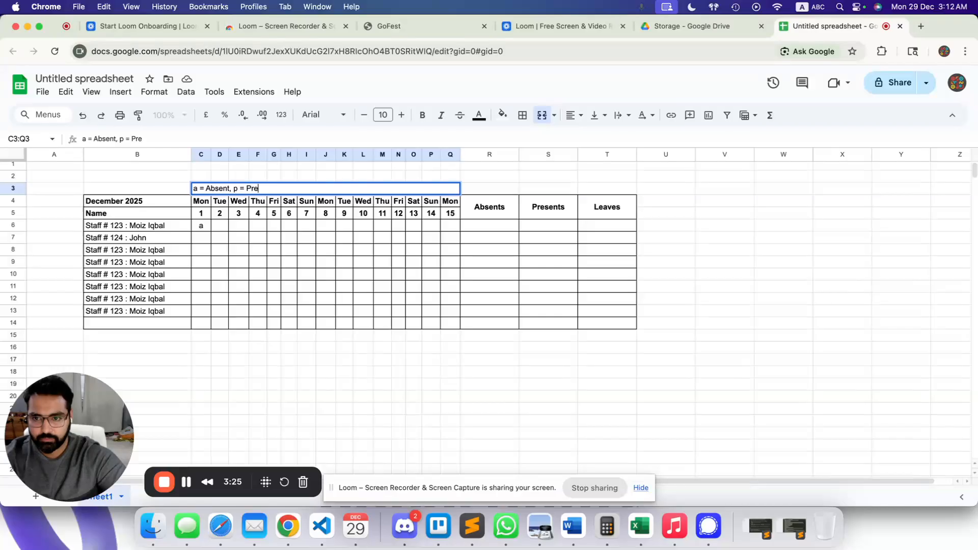
text(sent )
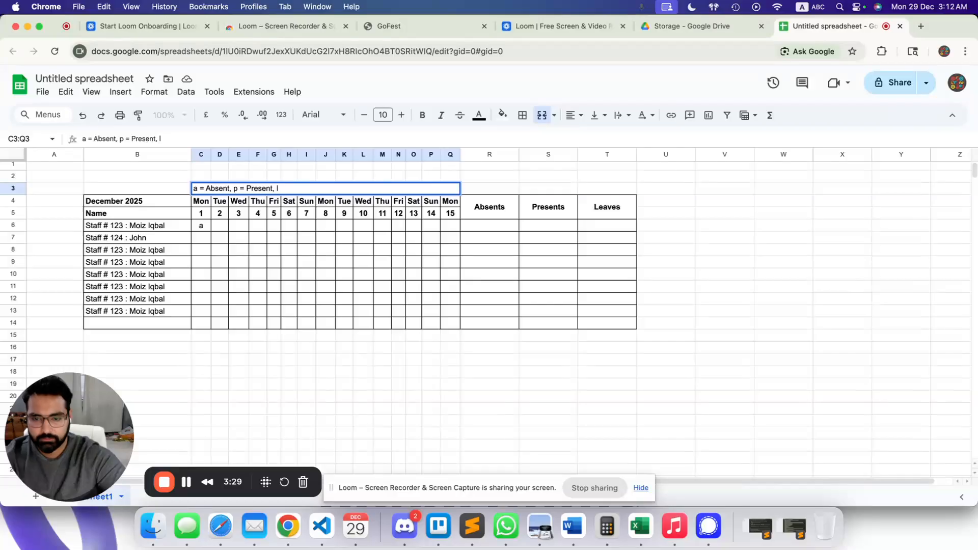
text( l = Leave, x =)
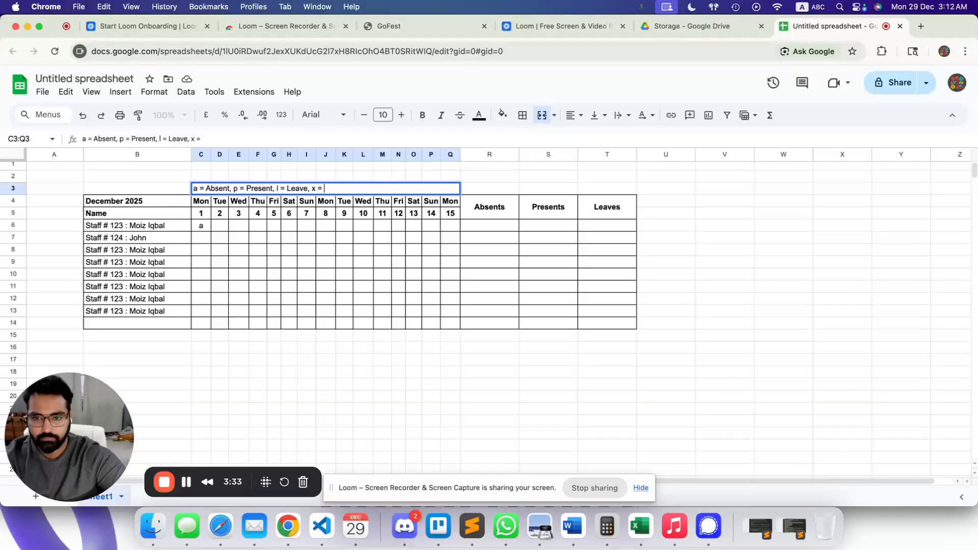
text(Day)
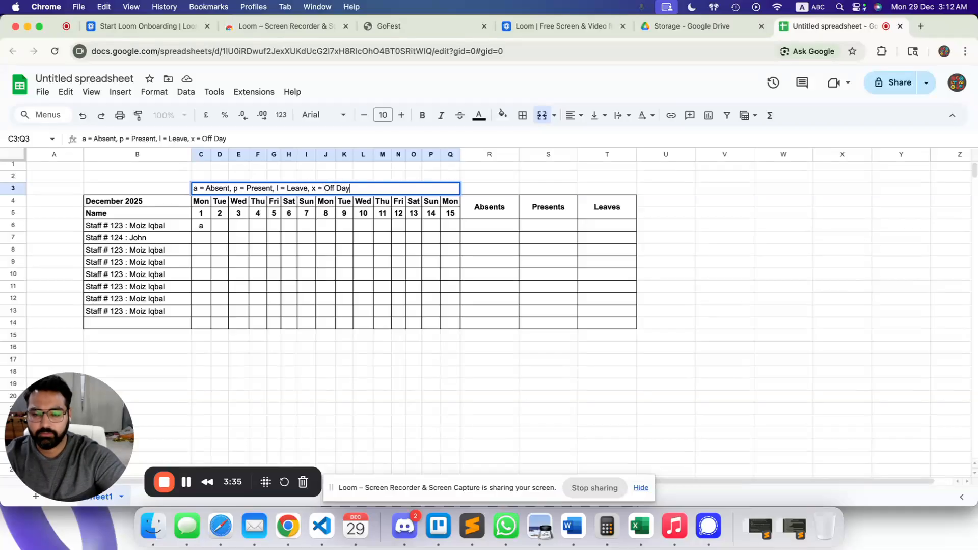
key(Return)
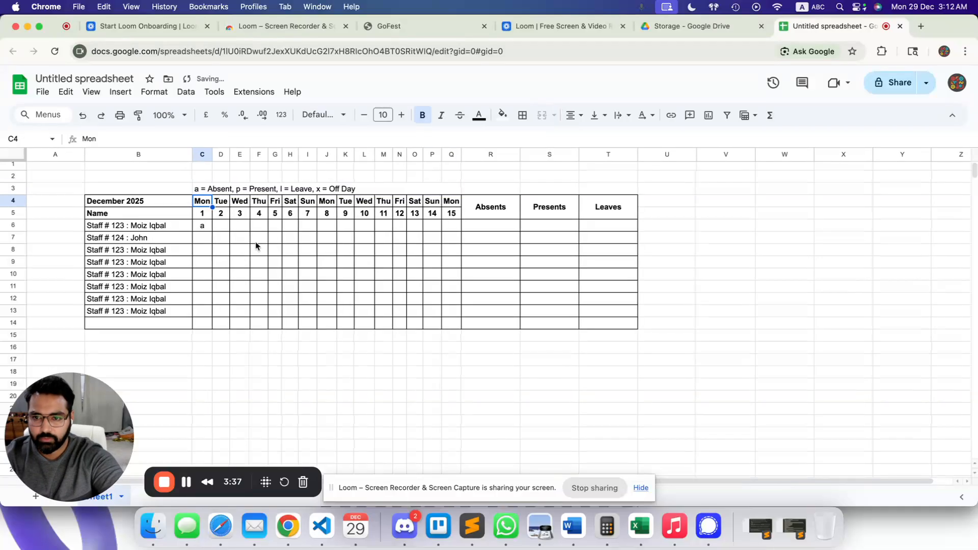
Fill the Sunday 7 column (I6:I14) with x and copy it into the Sunday 14 column.
click(305, 228)
text(x)
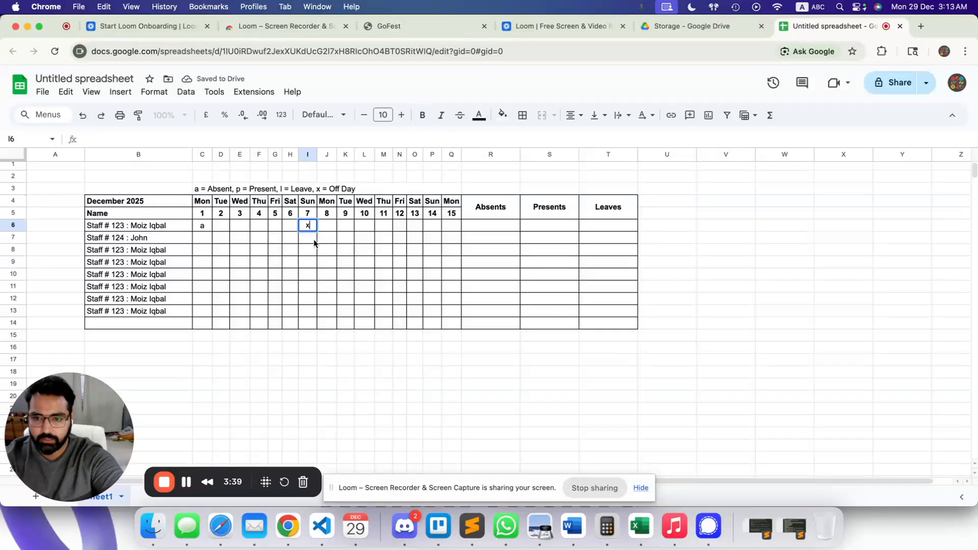
drag(308, 231, 311, 327)
key(ctrl+d)
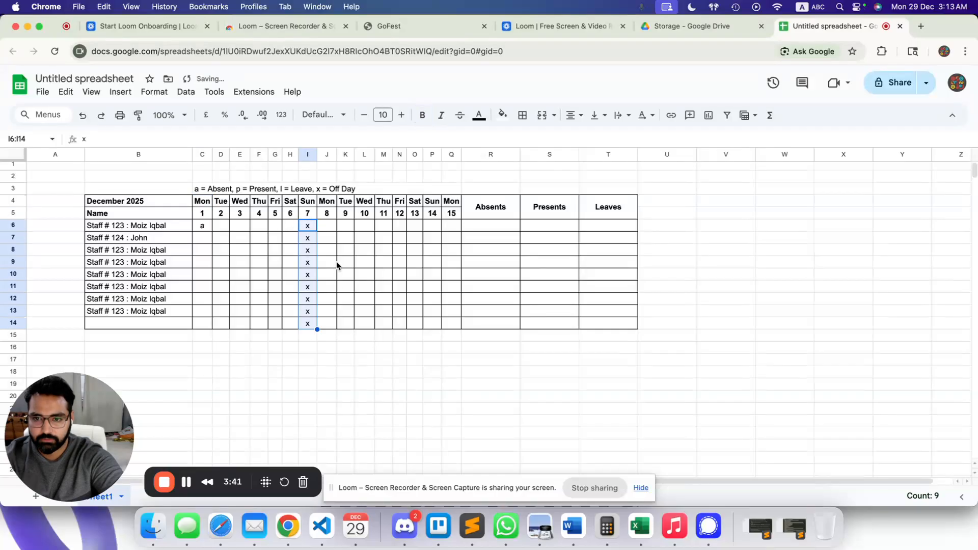
key(super+c)
click(429, 226)
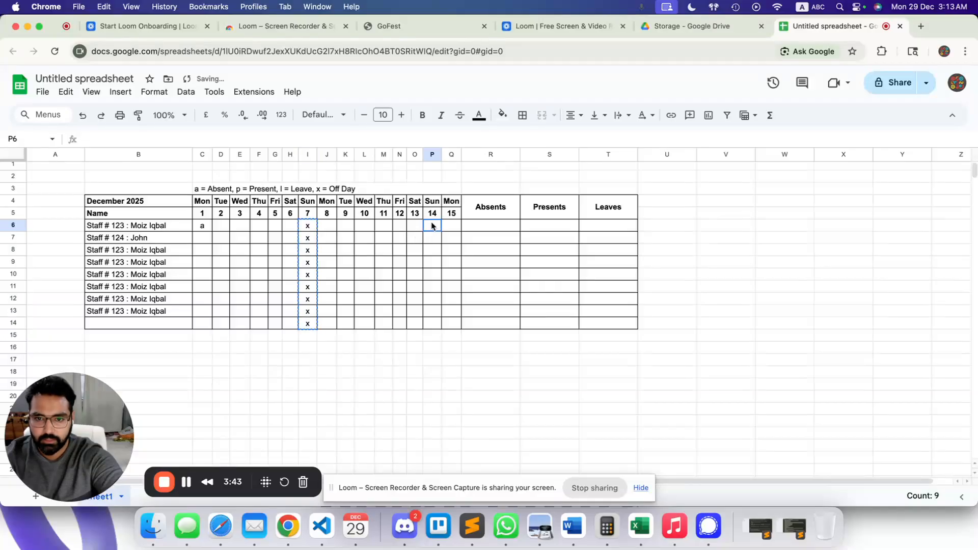
key(super+v)
click(365, 359)
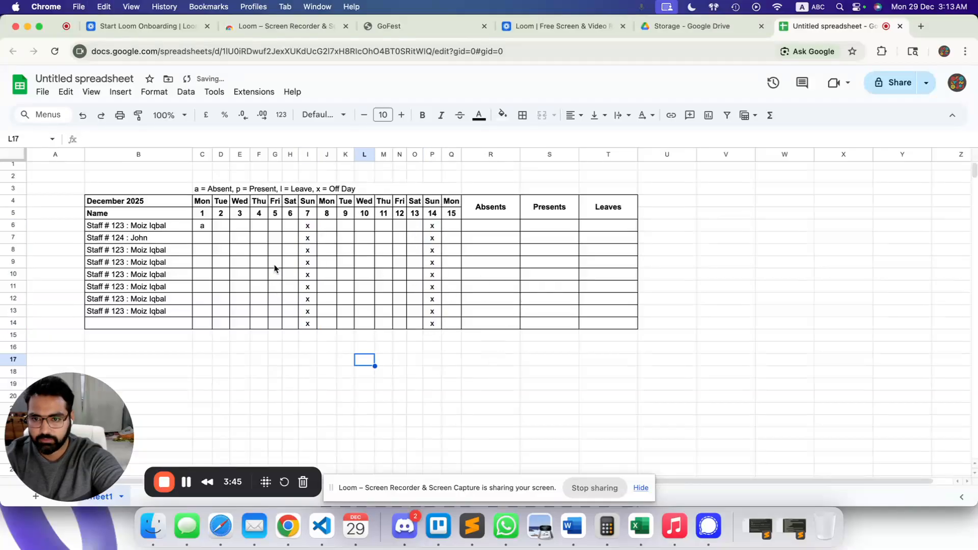
Enter p, p, p, l across row 6 from day 2, and a in D7.
click(204, 226)
click(218, 226)
text(p)
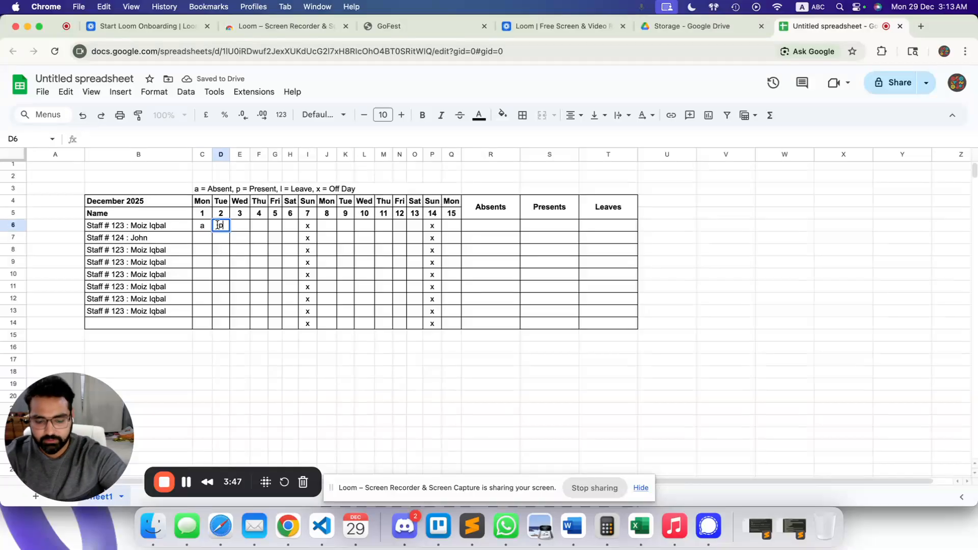
key(Right)
key(Down)
key(Left)
text(a)
key(Right)
key(Up)
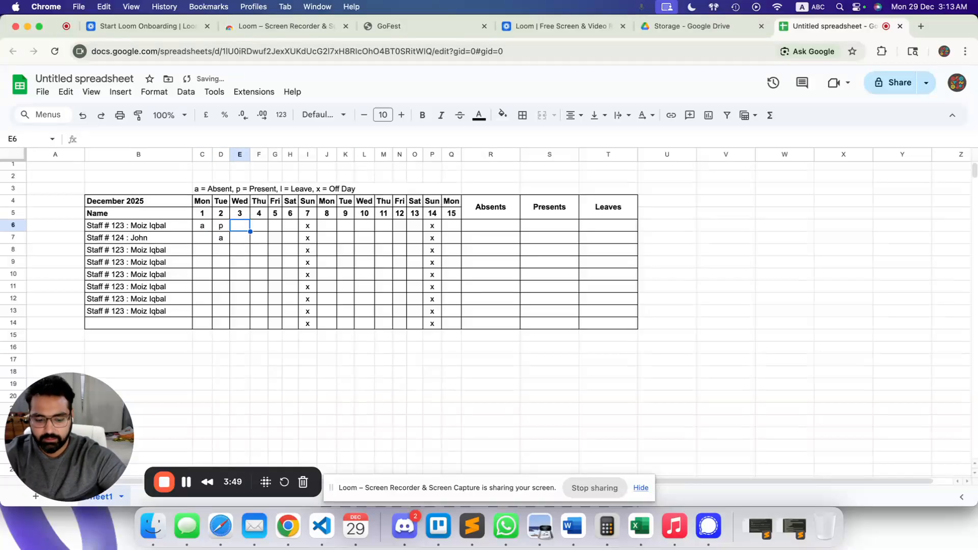
text(p)
key(Right)
text(p)
key(Right)
text(l)
key(Right)
key(Right)
key(Right)
key(Right)
key(Right)
key(Right)
key(Right)
key(Right)
key(Right)
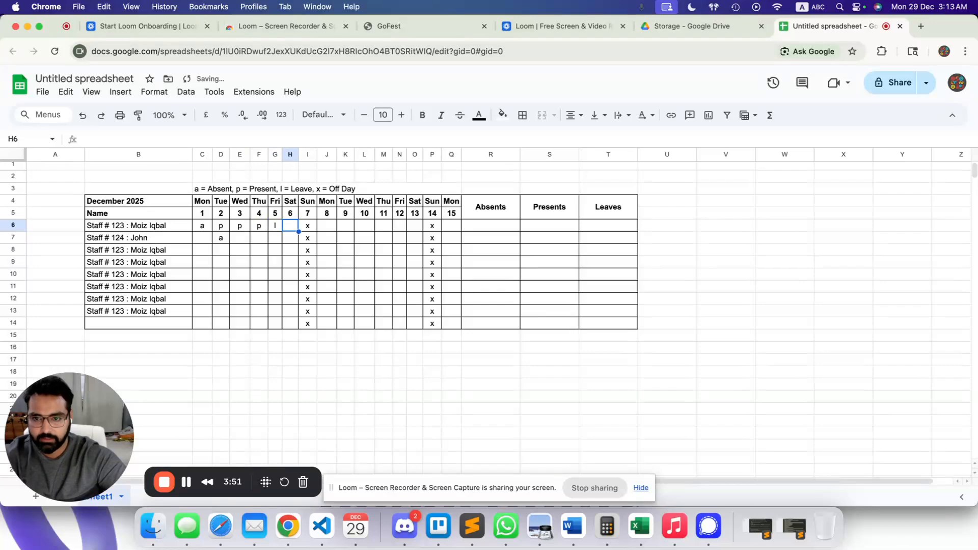
Enter =COUNTIF(C6:Q6,"a") in the Absents cell and accept the suggested fill down the column.
click(490, 225)
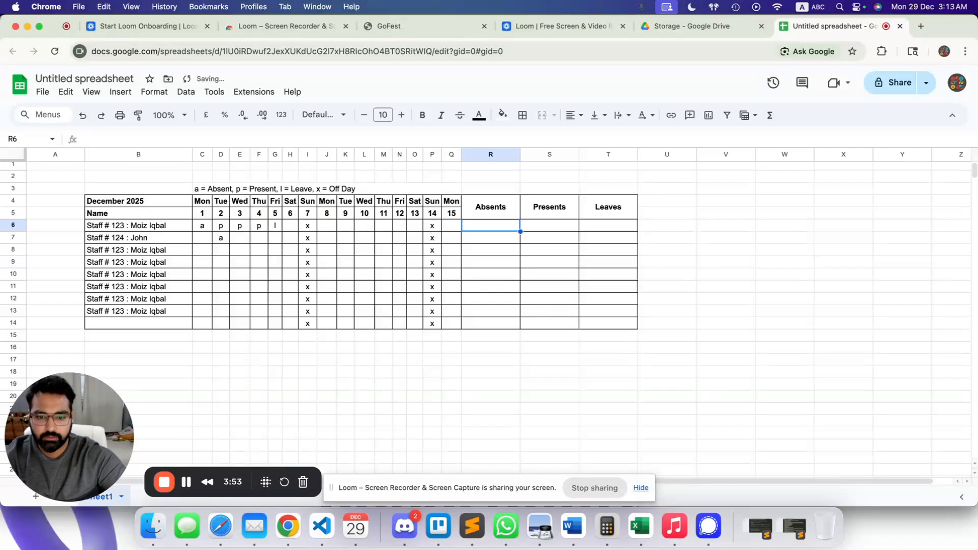
text(=coun)
key(Down)
key(Down)
key(Down)
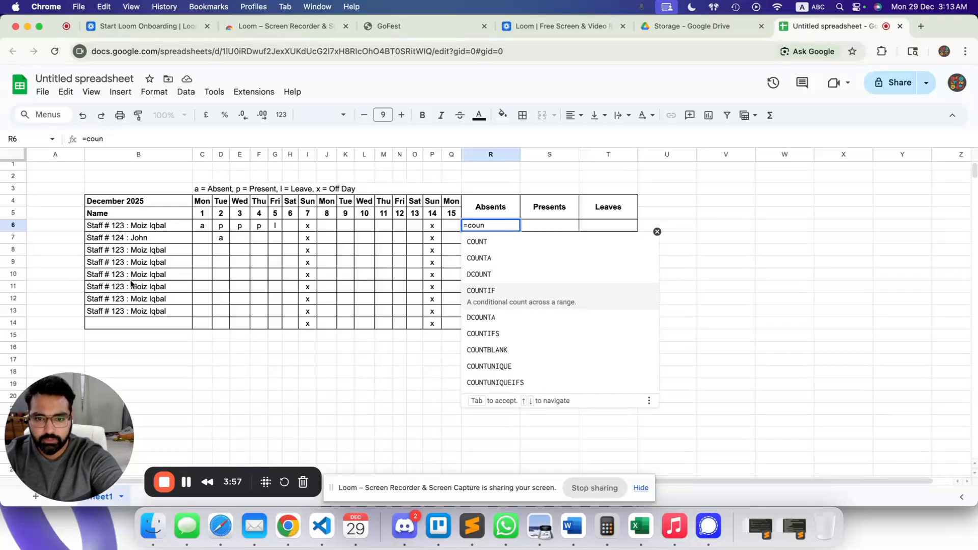
click(517, 302)
drag(199, 230, 447, 230)
text(,"a)
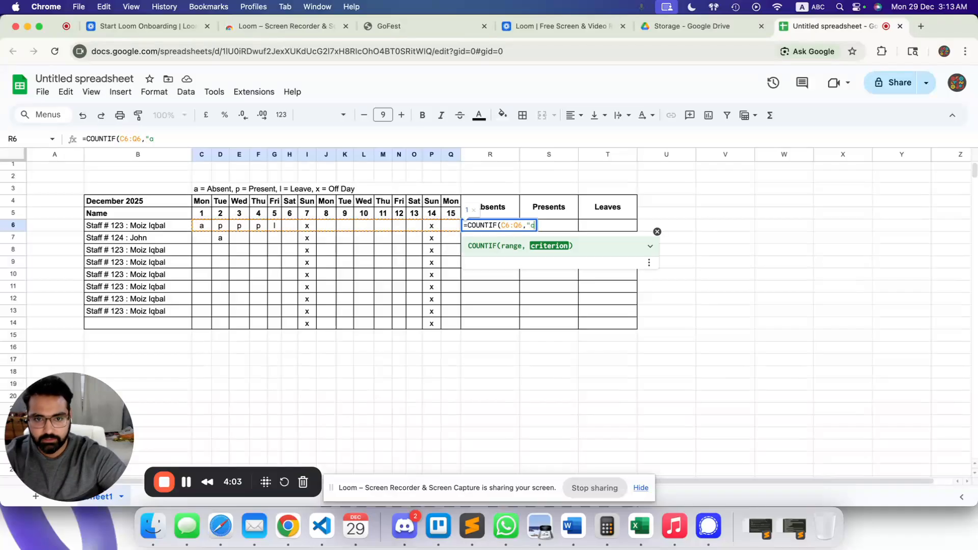
key(BackSpace)
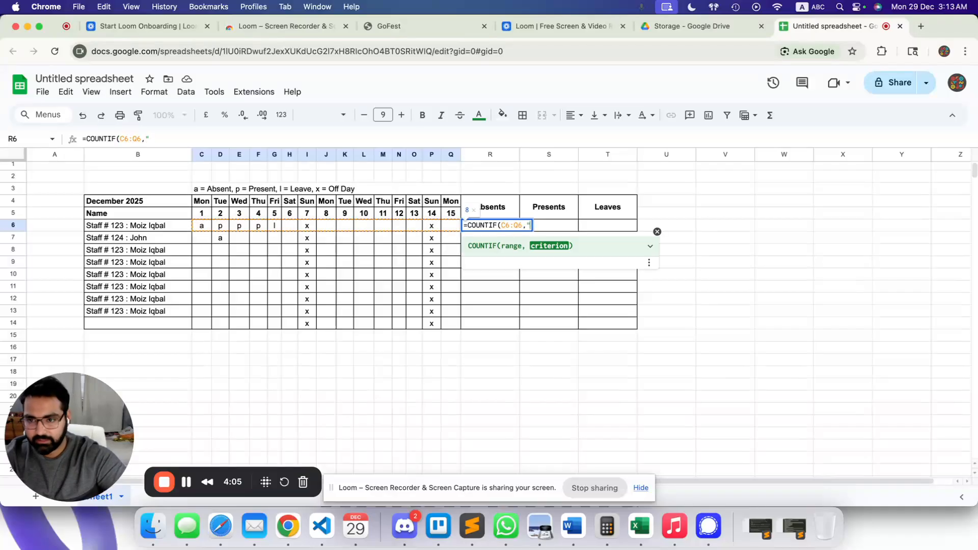
text(a")
key(Return)
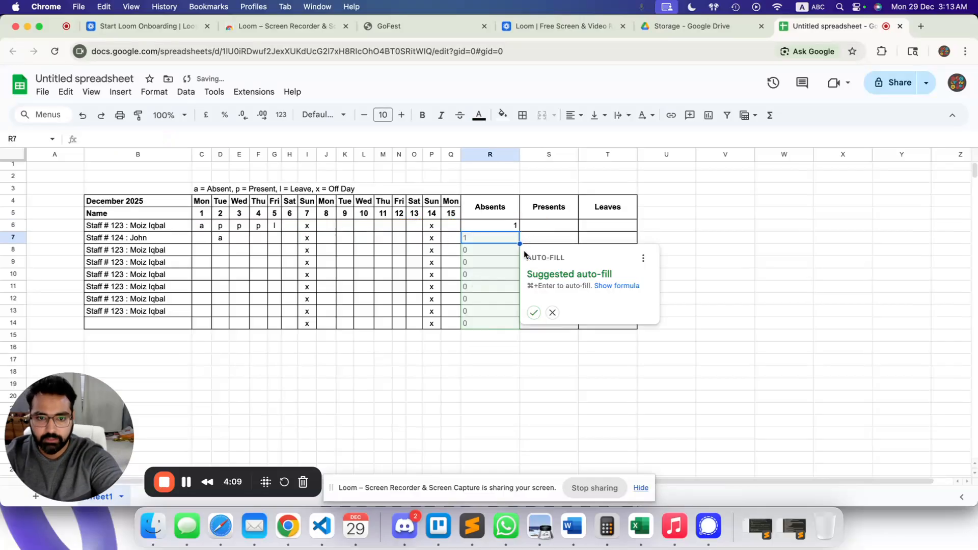
click(533, 312)
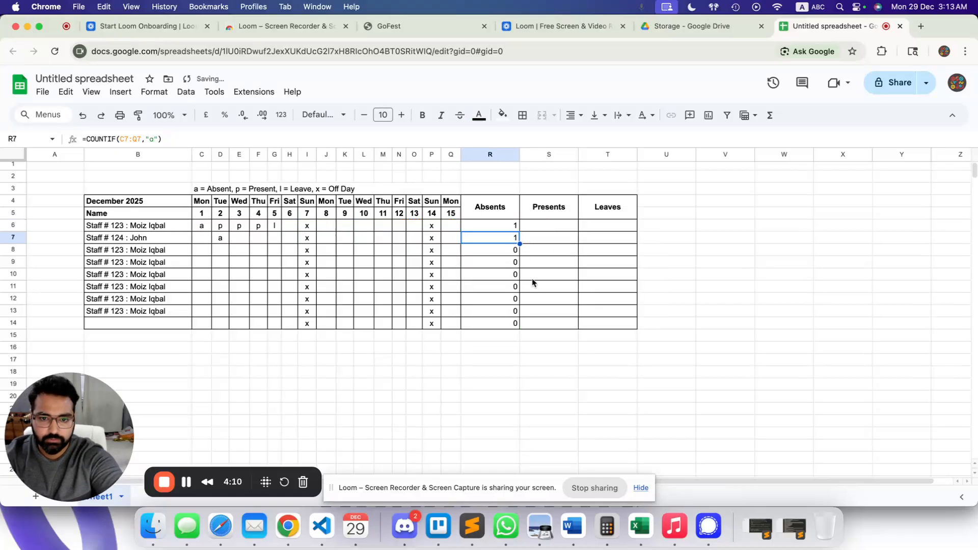
Copy the Absents COUNTIF formula into row 6's Presents and Leaves cells.
click(506, 228)
key(Return)
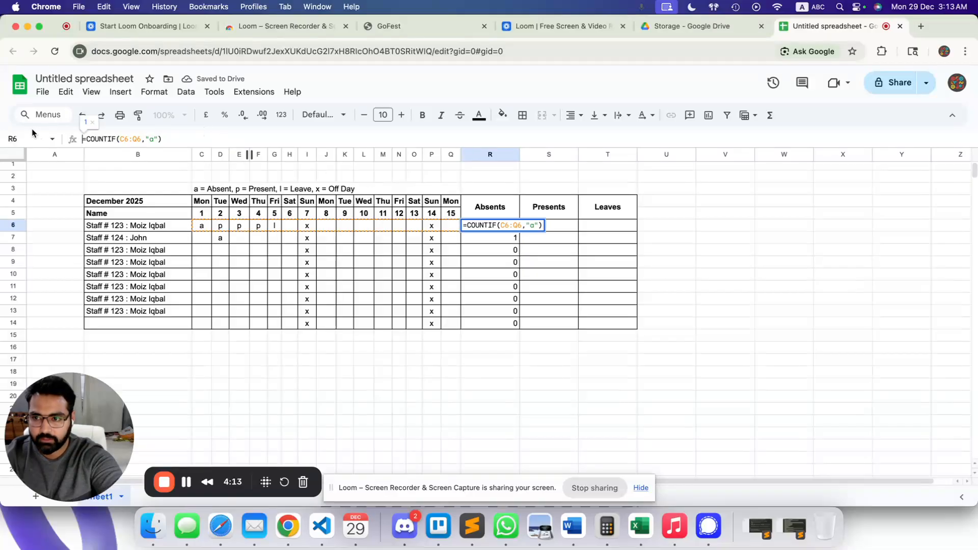
triple_click(186, 141)
key(ctrl+c)
click(567, 228)
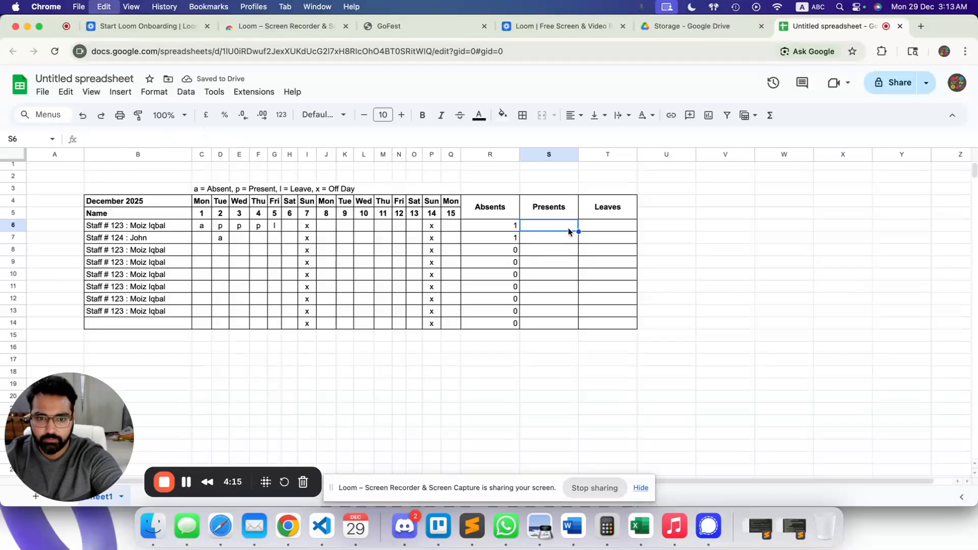
key(ctrl+v)
click(600, 229)
key(ctrl+v)
Change the Presents and Leaves criteria to "p" and "l", then fill both down to row 14.
double_click(559, 227)
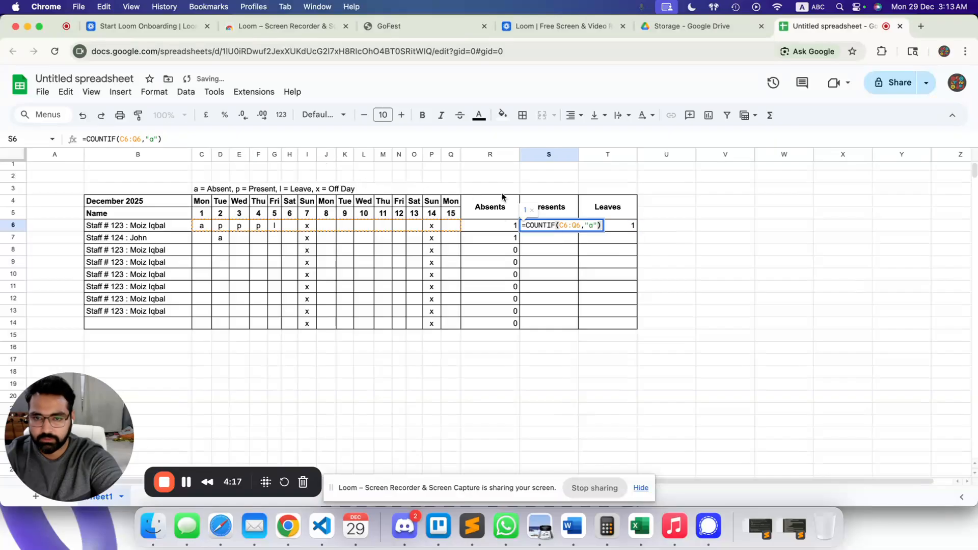
key(Left)
key(Left)
key(BackSpace)
text(p)
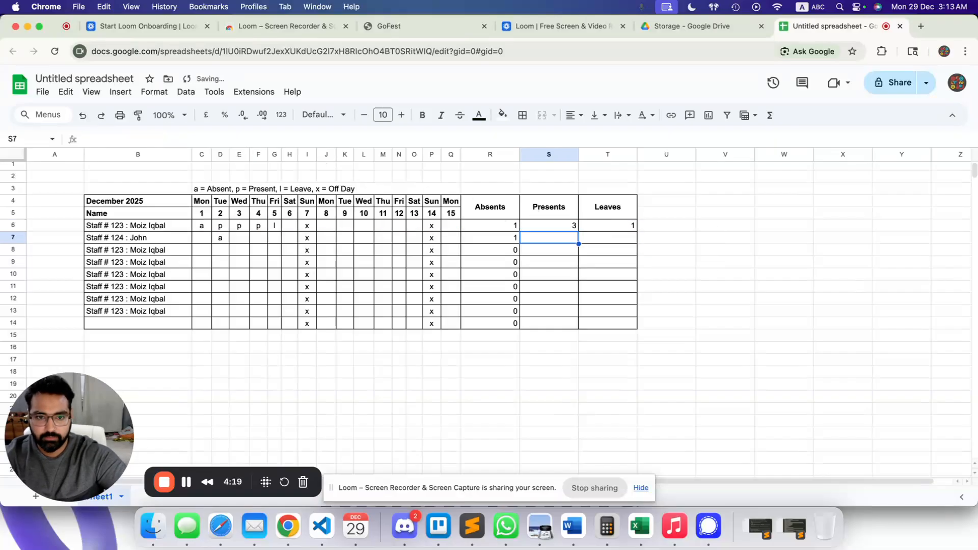
key(Return)
key(Up)
key(Right)
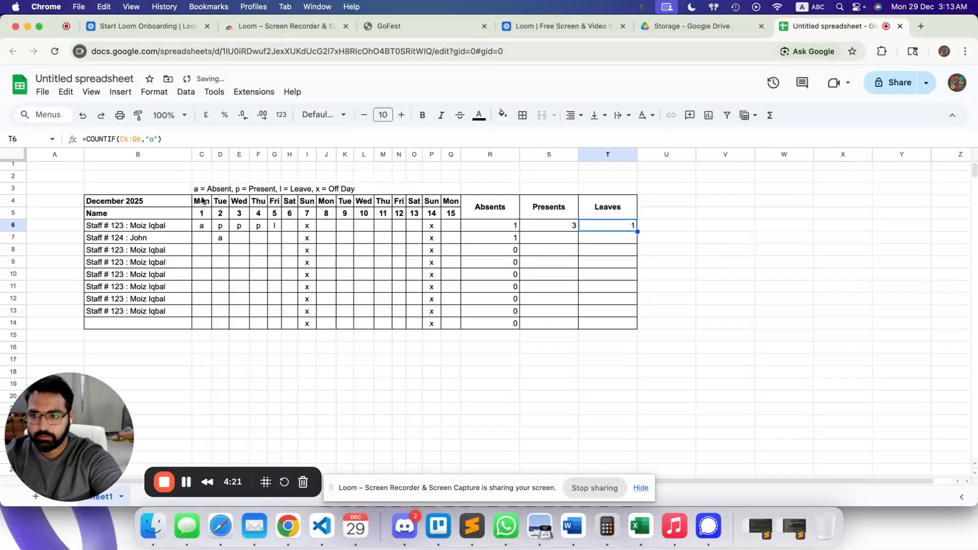
click(154, 138)
key(BackSpace)
text(l)
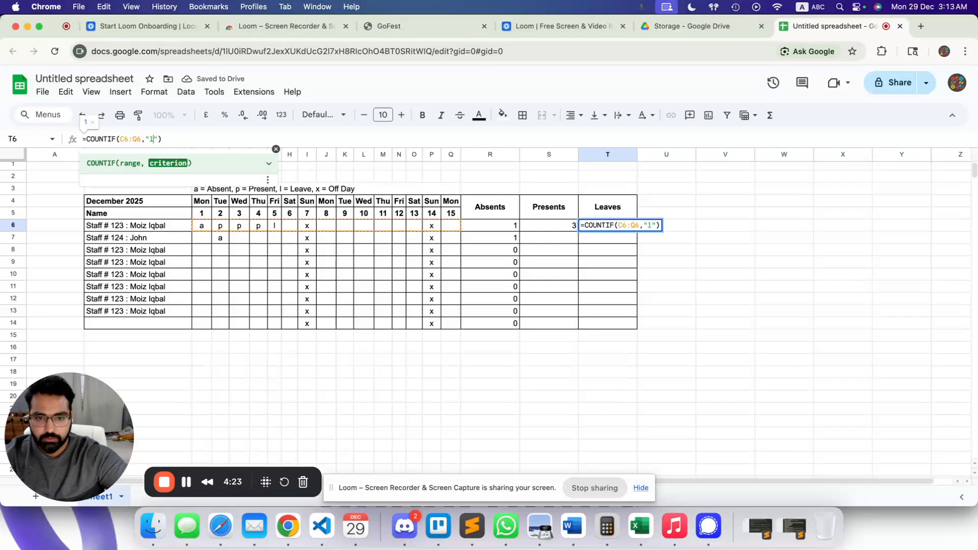
key(Return)
drag(552, 228, 622, 322)
click(664, 312)
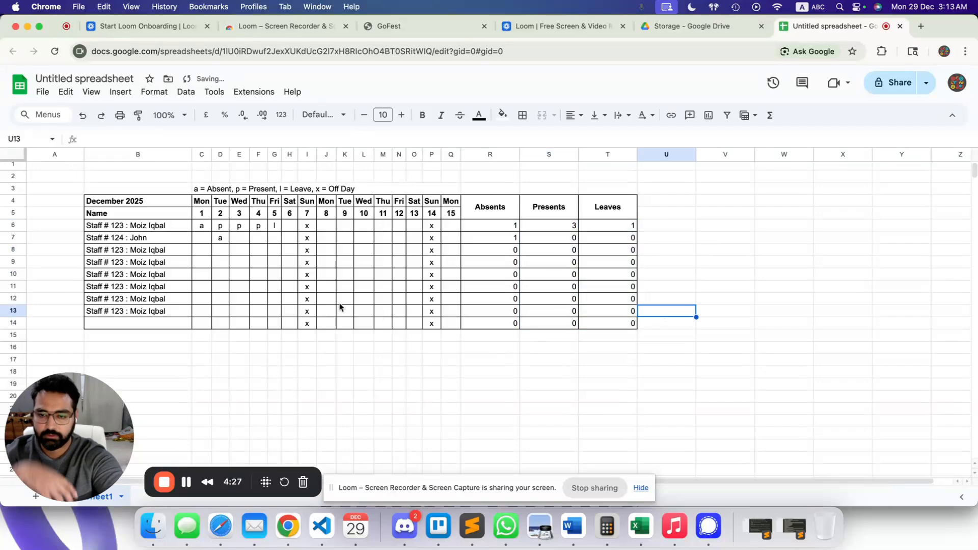
drag(481, 209, 606, 326)
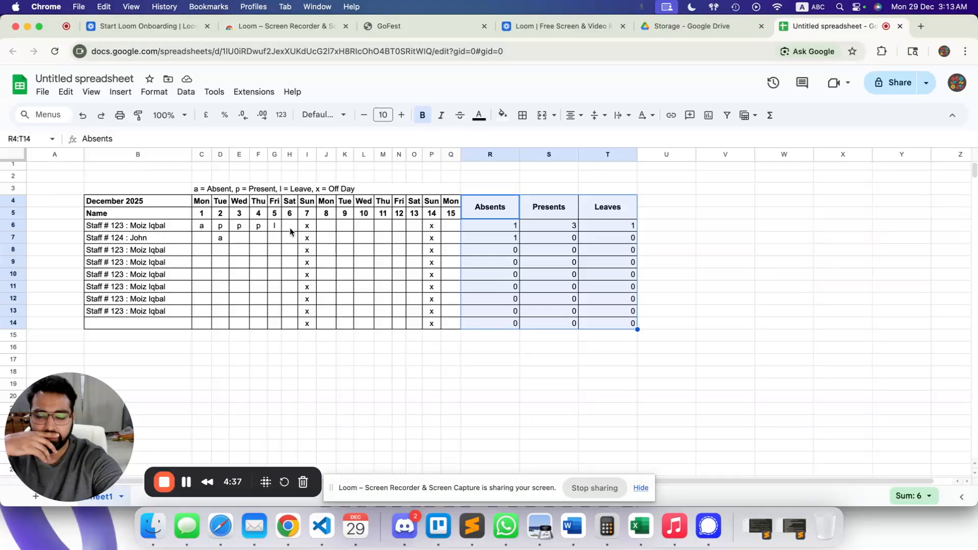
Centre the counts in R4:T14 and auto-fit the Absents, Presents and Leaves column widths.
click(204, 228)
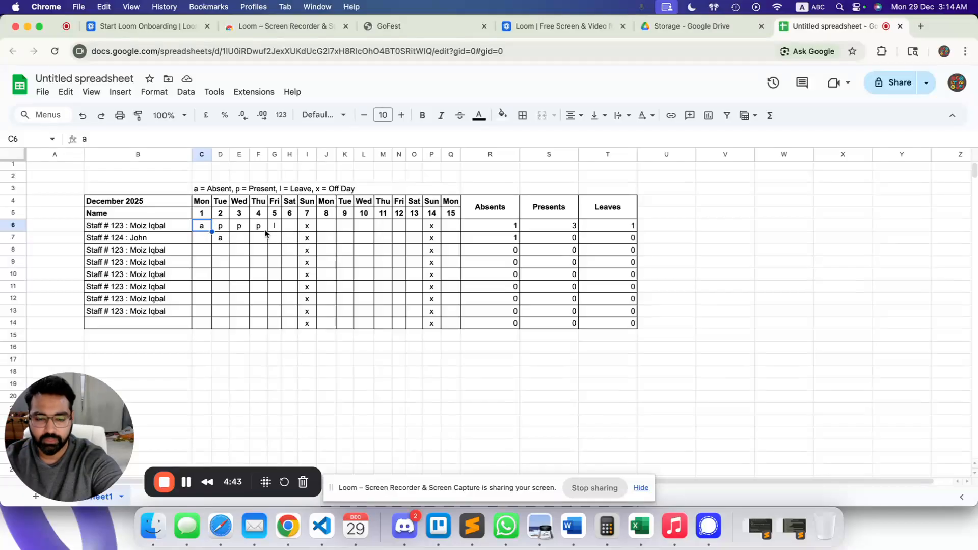
drag(488, 206, 635, 326)
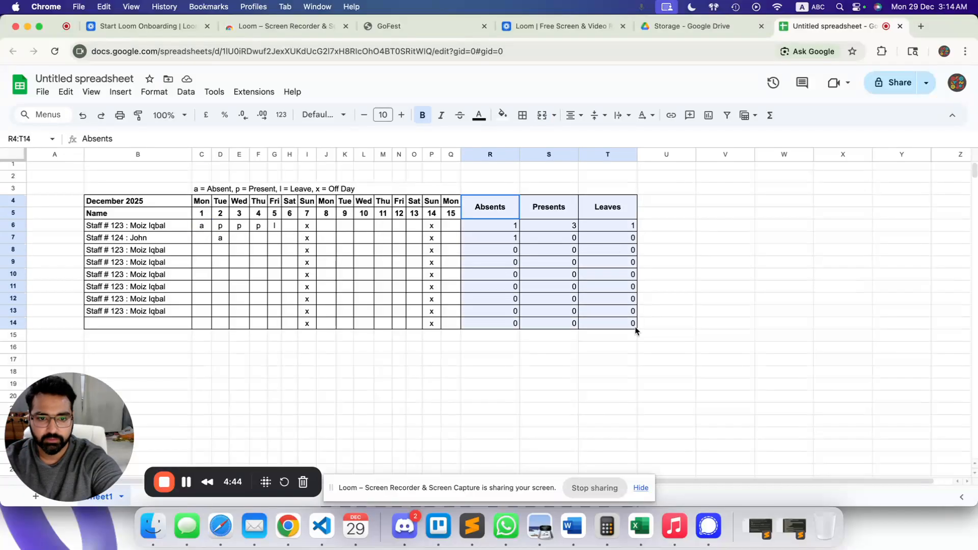
click(571, 115)
click(592, 137)
click(548, 238)
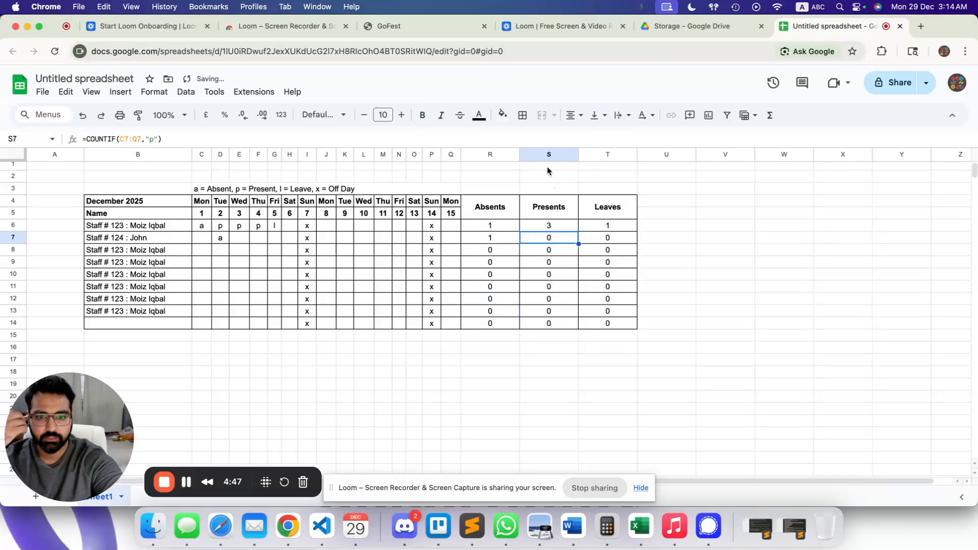
double_click(519, 154)
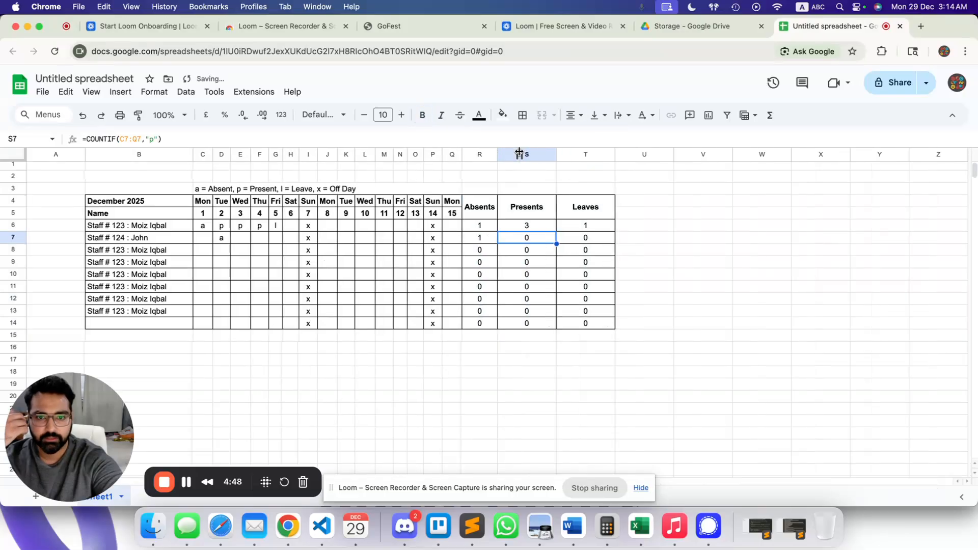
double_click(555, 154)
double_click(592, 154)
Centre the legend text in row 3 above the table.
click(547, 313)
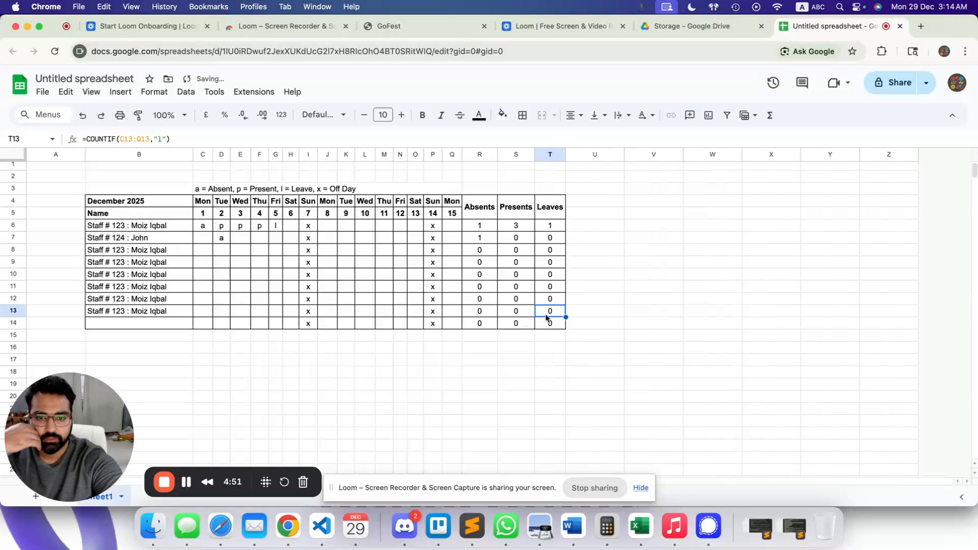
click(228, 301)
drag(208, 229, 241, 325)
click(450, 351)
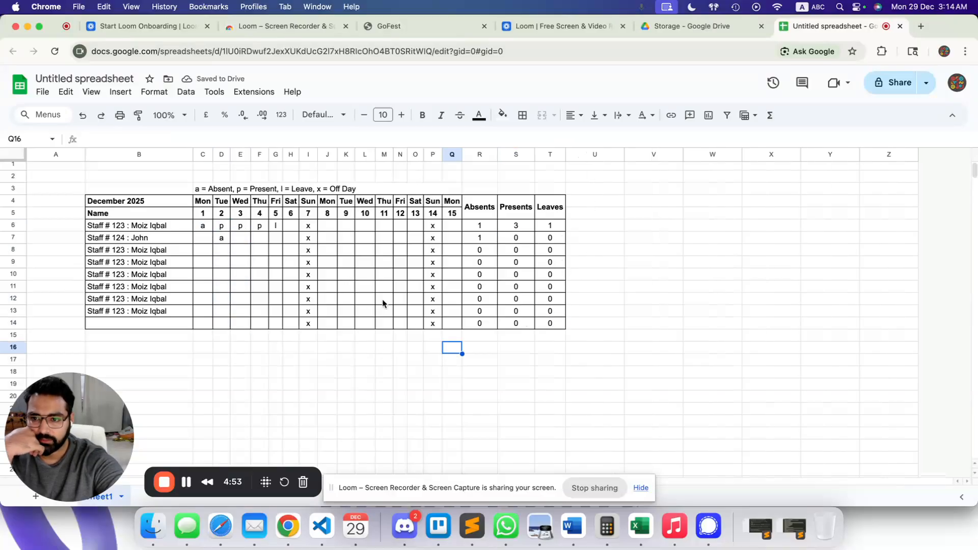
click(403, 188)
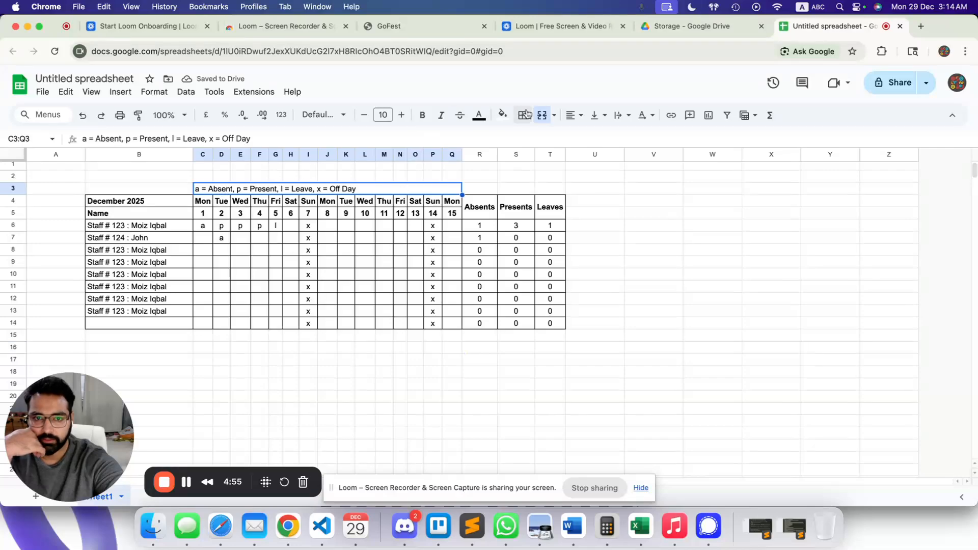
click(572, 115)
click(588, 138)
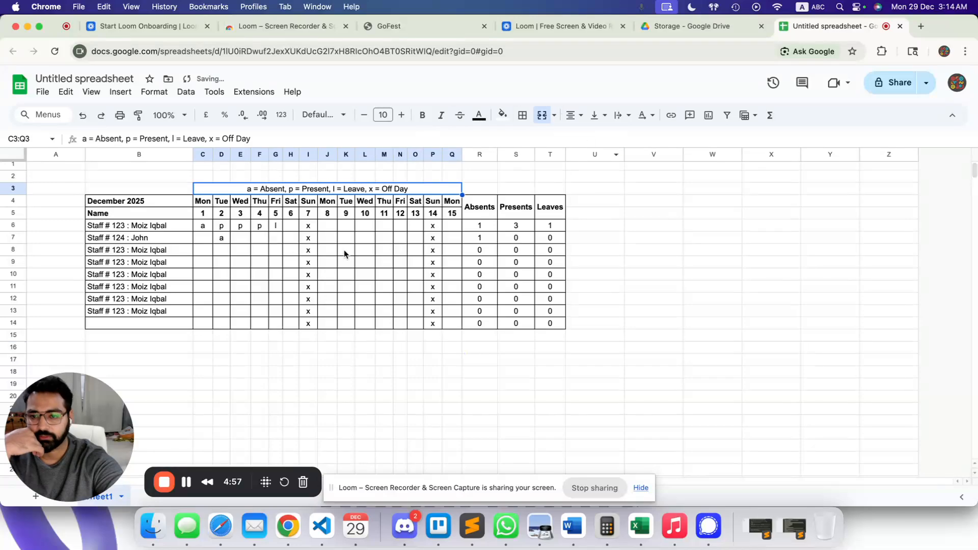
click(346, 252)
Delete the sample attendance entries in C6:H14 so every total reads 0.
drag(207, 228, 285, 326)
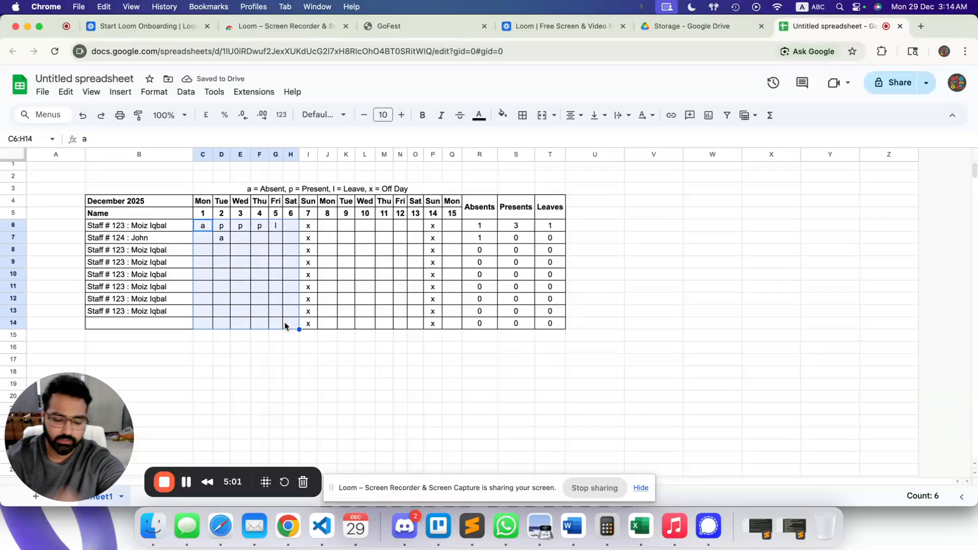
key(Delete)
click(206, 229)
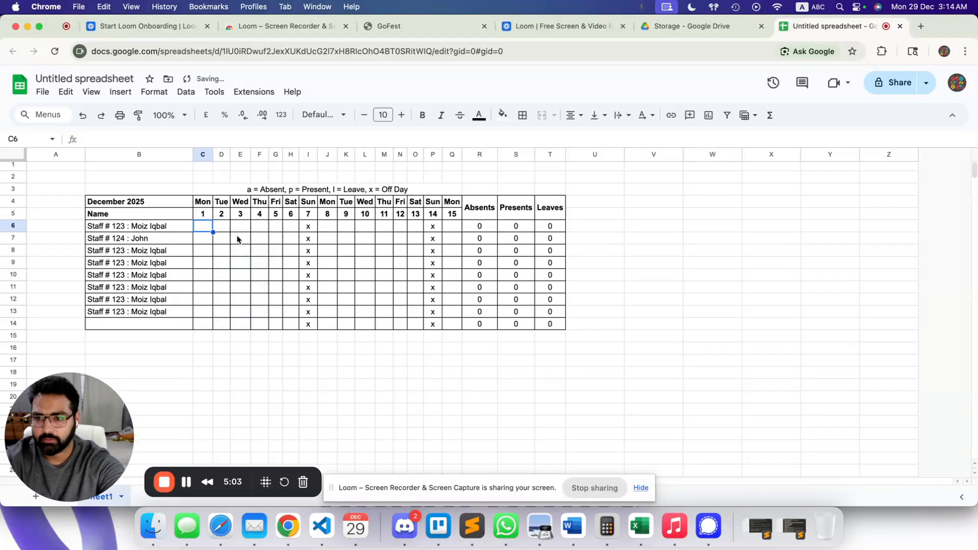
scroll(251, 255, down, 1)
Start a conditional formatting rule on C6 for cells equal to "a".
click(150, 97)
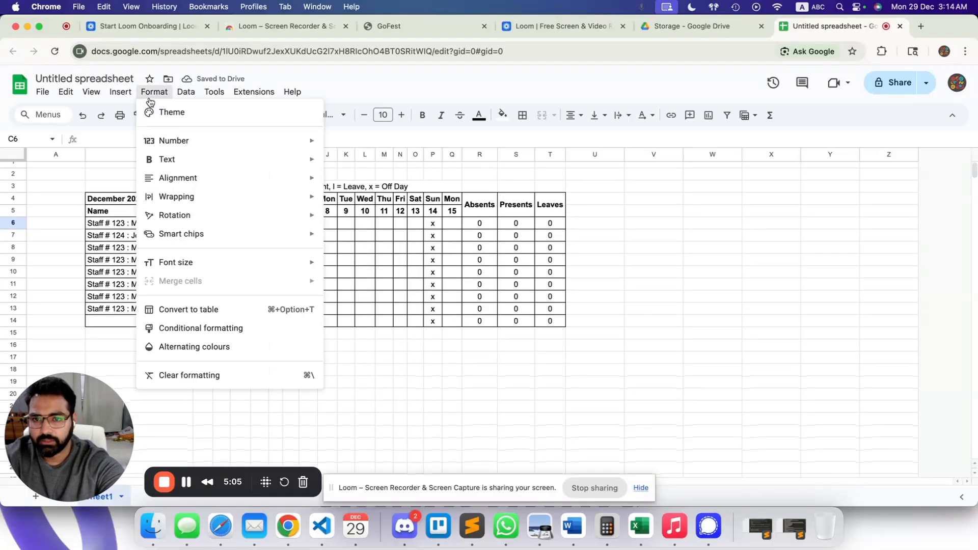
click(209, 328)
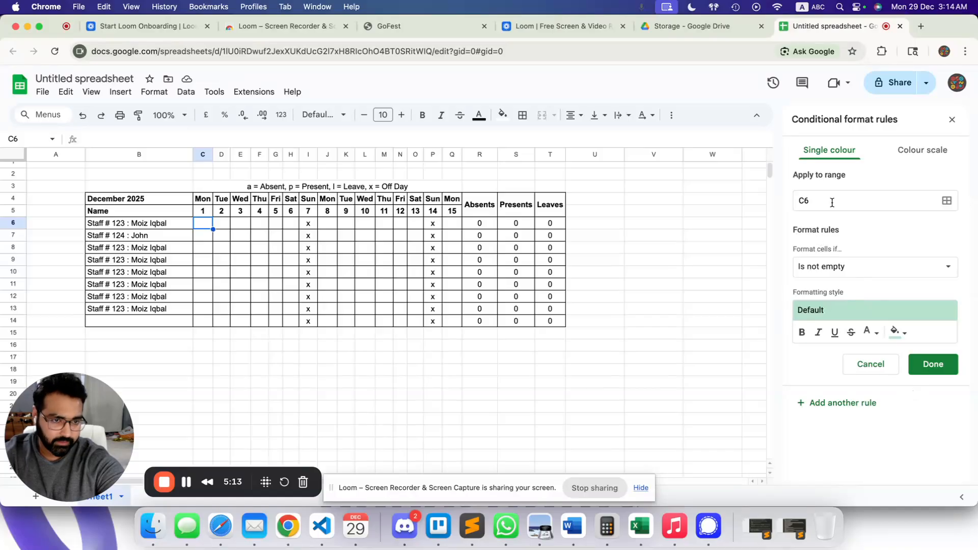
click(893, 271)
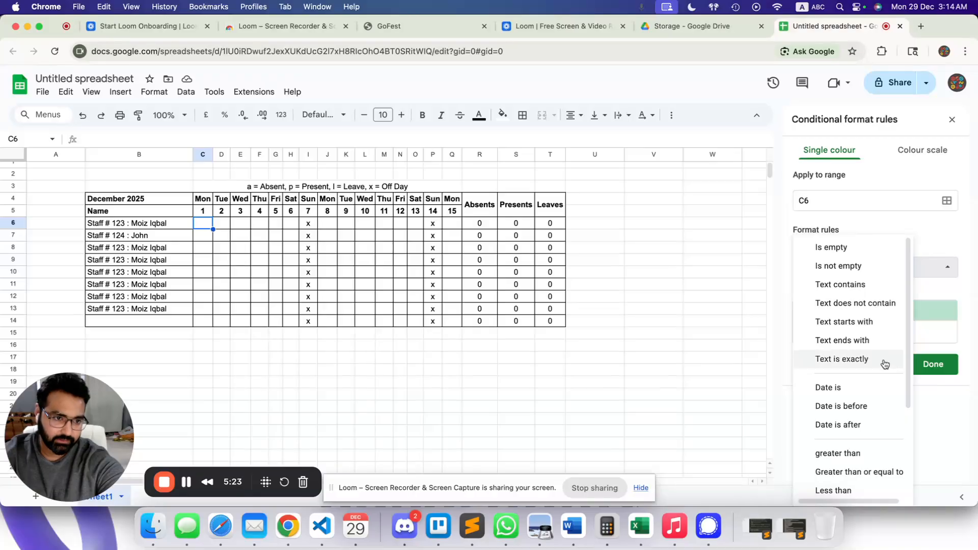
scroll(863, 351, down, 3)
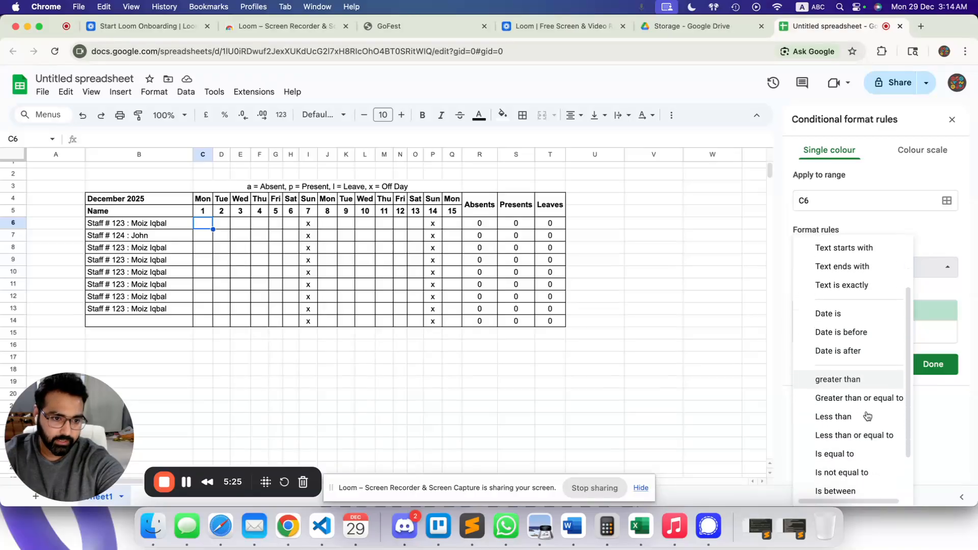
scroll(863, 405, down, 2)
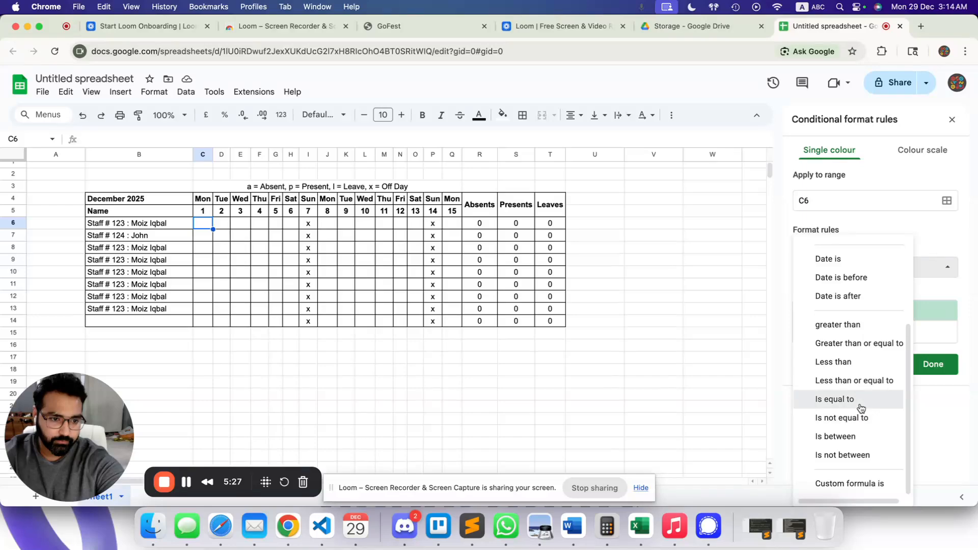
click(860, 402)
click(837, 296)
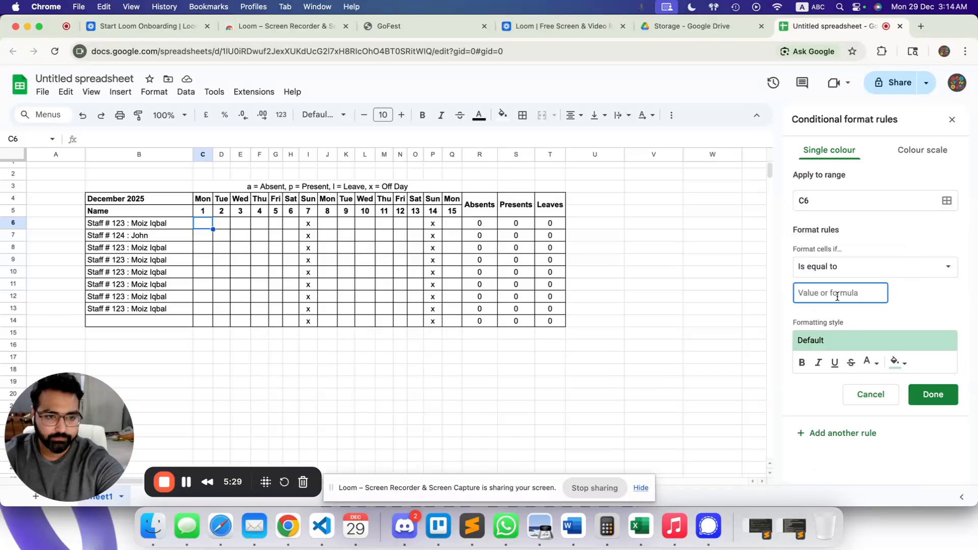
text("A)
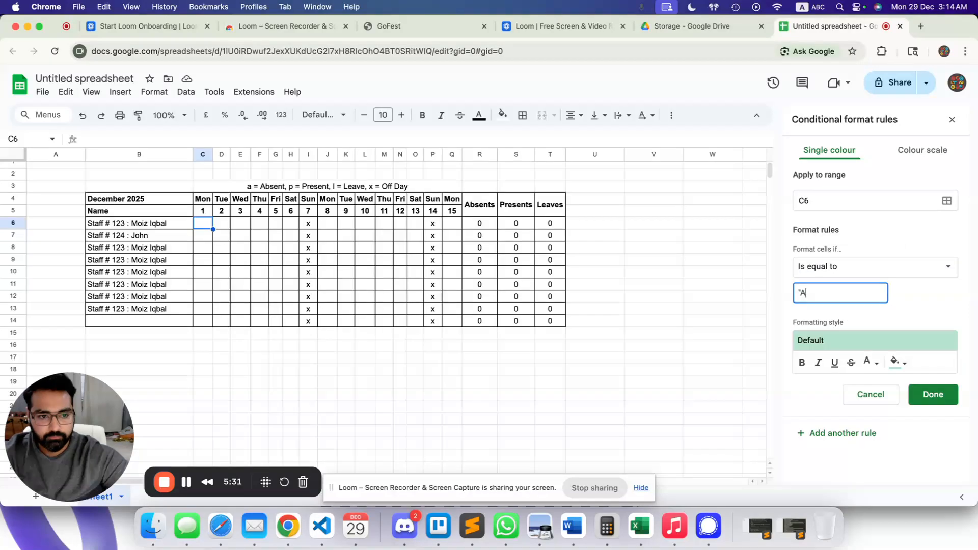
key(BackSpace)
key(BackSpace)
text(a)
key(BackSpace)
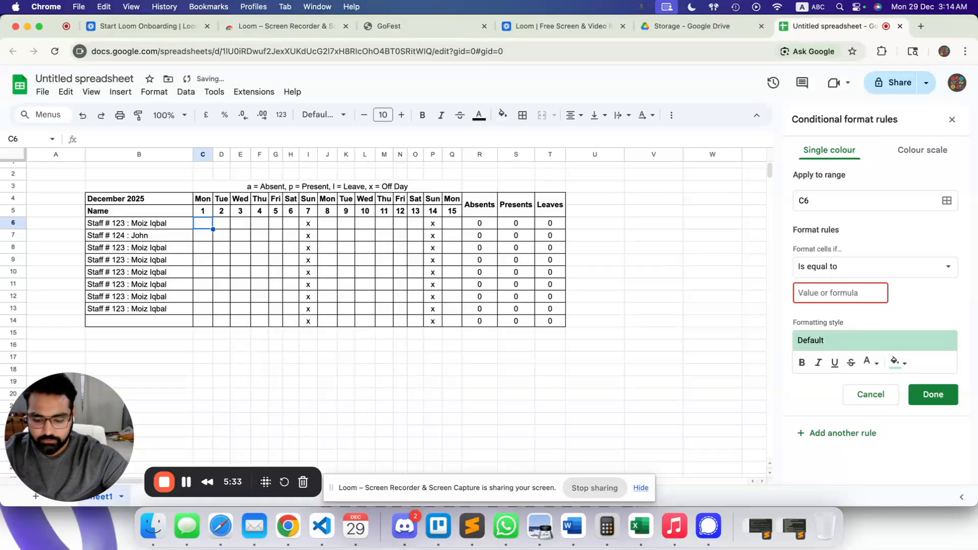
text("a")
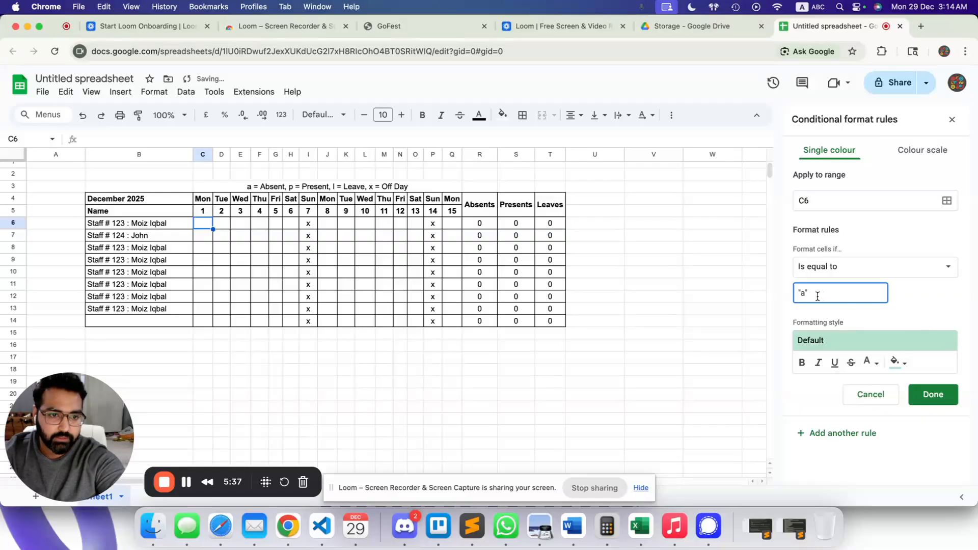
Give the a rule a red fill with white text and save it.
click(903, 363)
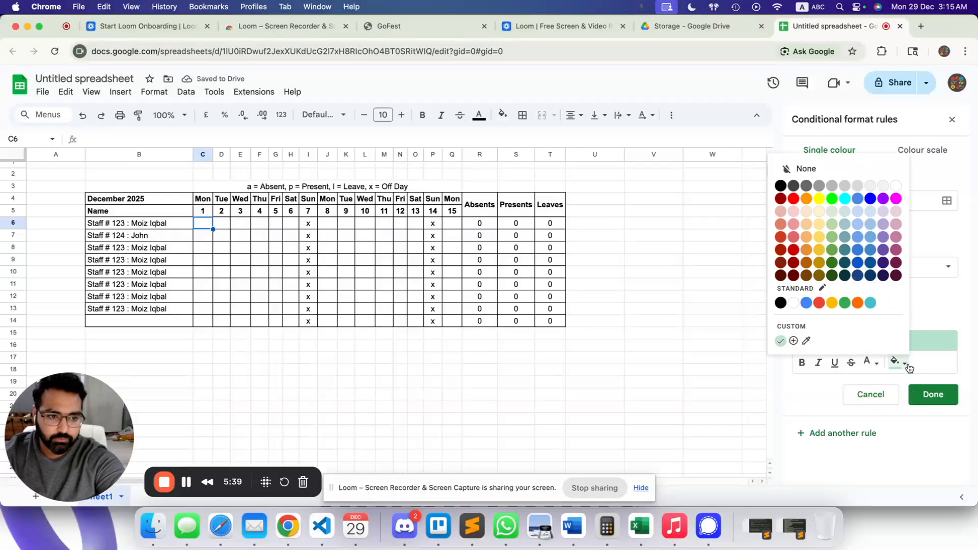
click(817, 304)
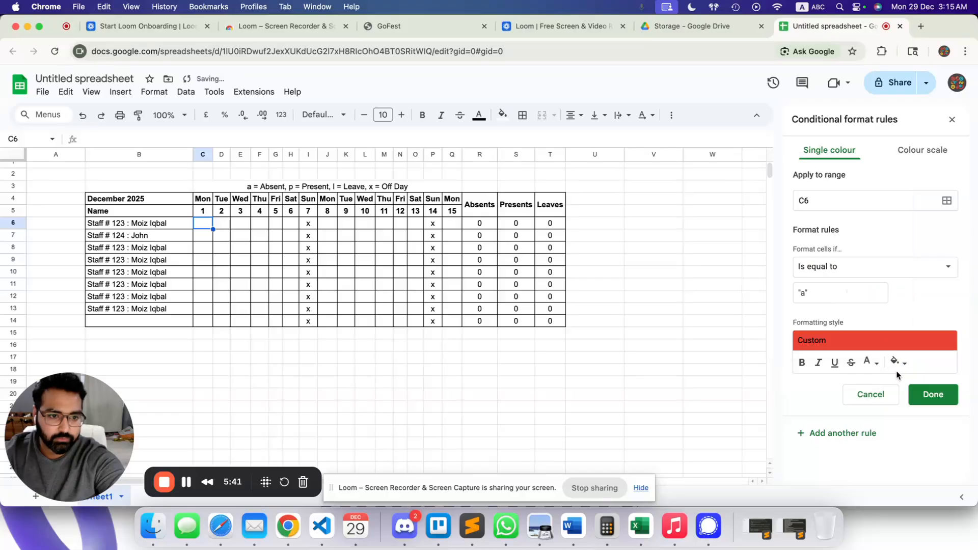
click(869, 364)
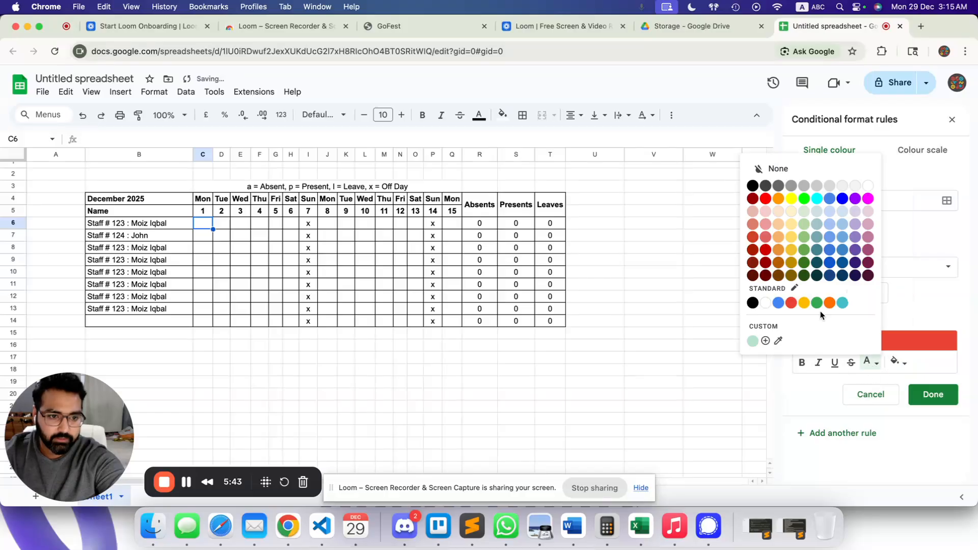
click(765, 304)
click(954, 401)
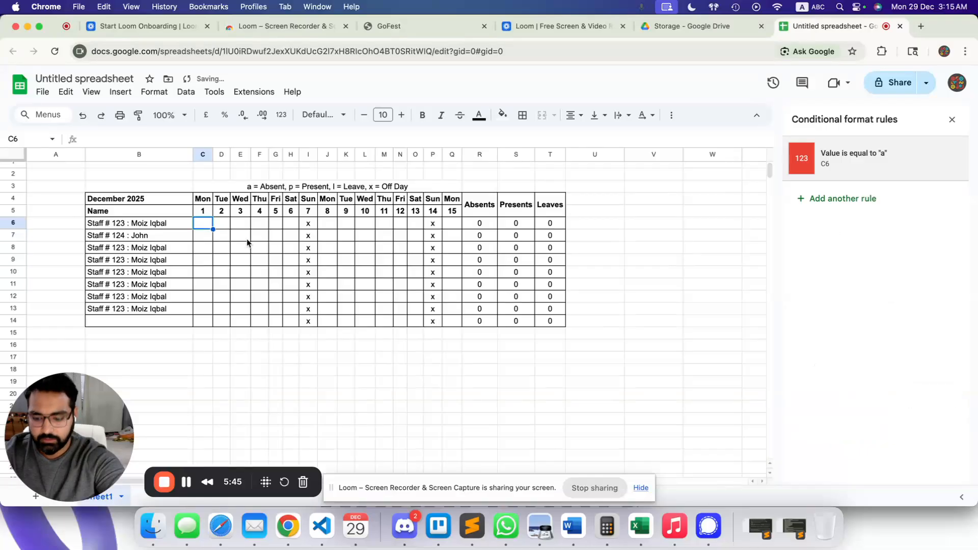
Enter a in C6 and change the rule's value from "a" to a without quotes.
drag(257, 239, 256, 247)
click(207, 226)
text(a)
click(218, 259)
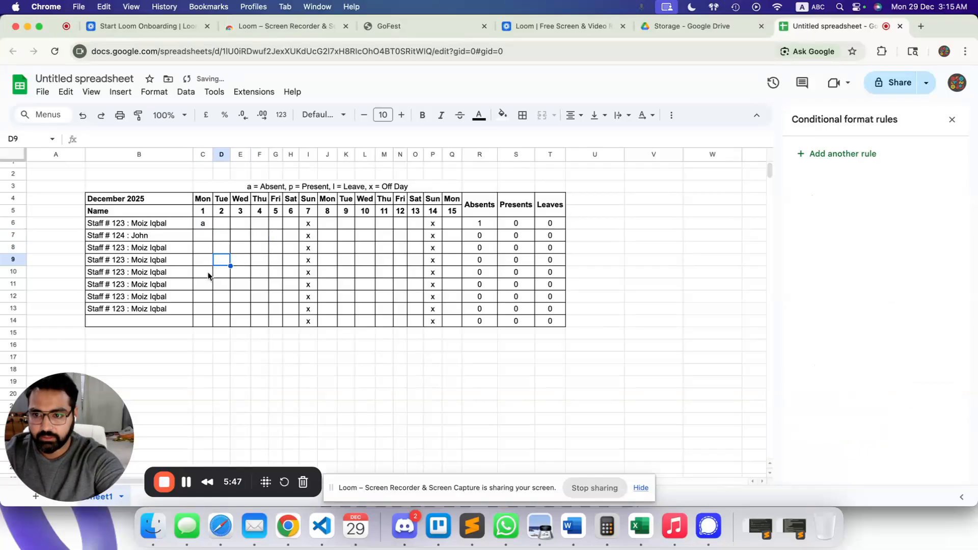
click(204, 229)
click(827, 163)
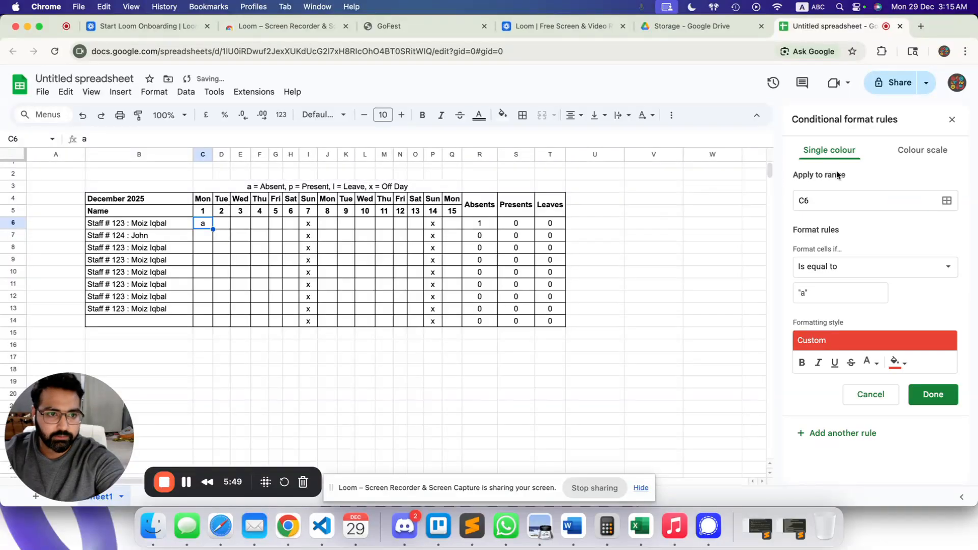
click(835, 300)
key(BackSpace)
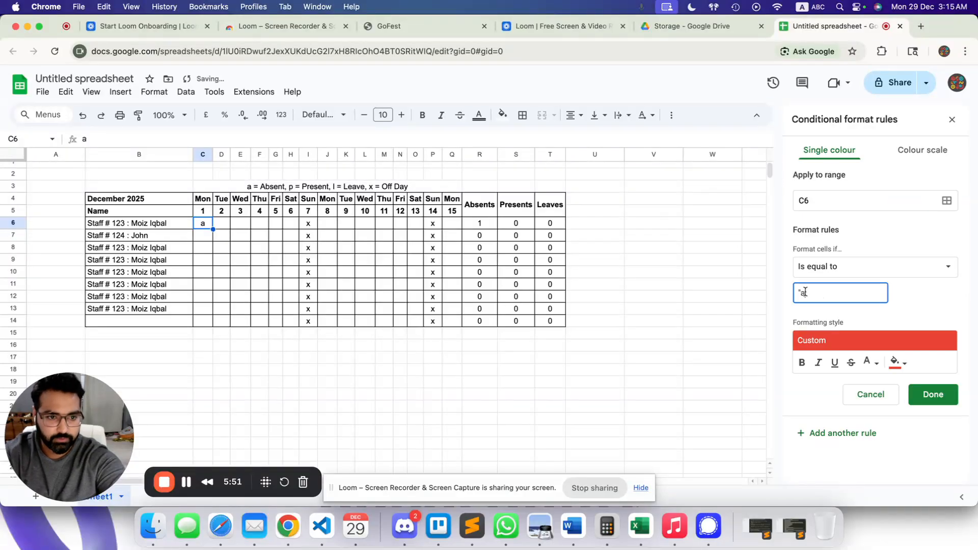
key(BackSpace)
text(a)
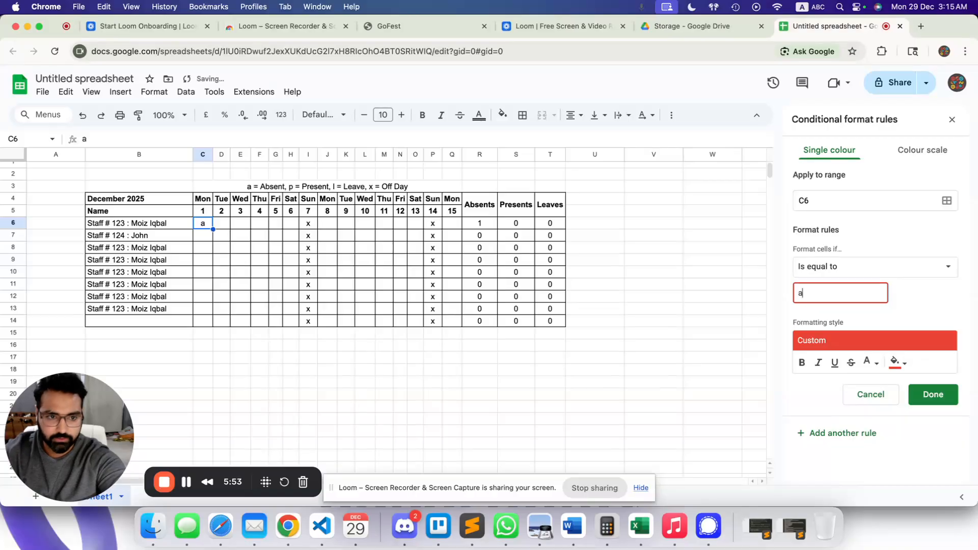
click(933, 394)
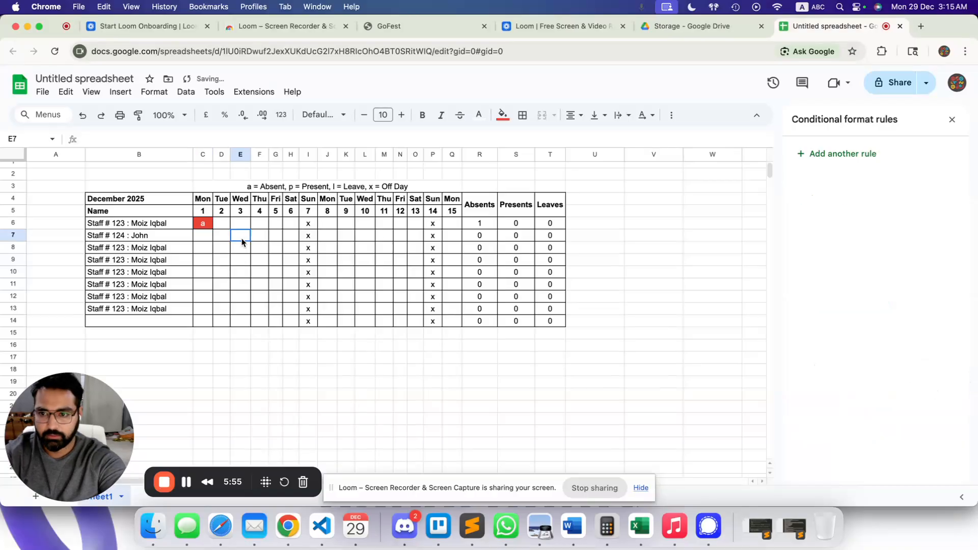
Add a second C6 rule for cells equal to p, keeping the default green fill.
click(866, 198)
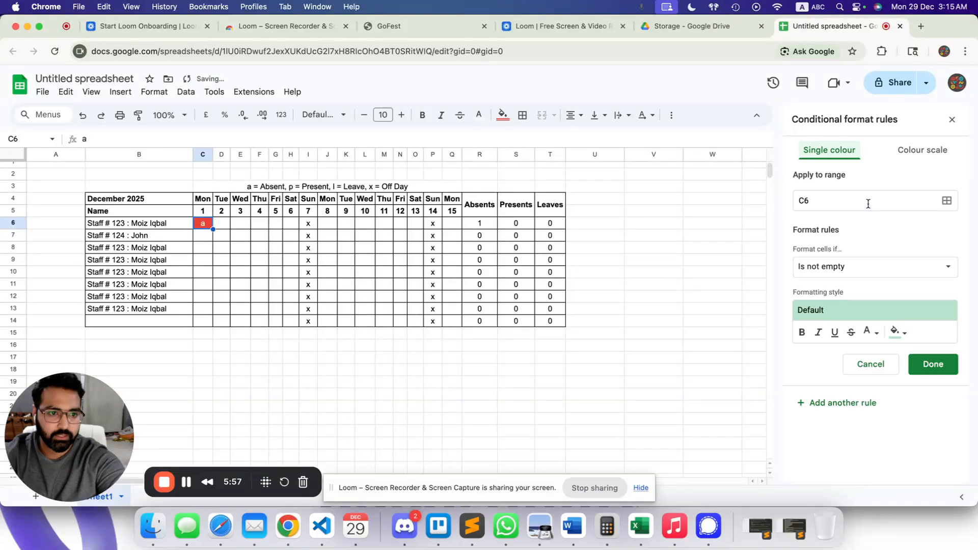
click(859, 266)
scroll(865, 402, down, 3)
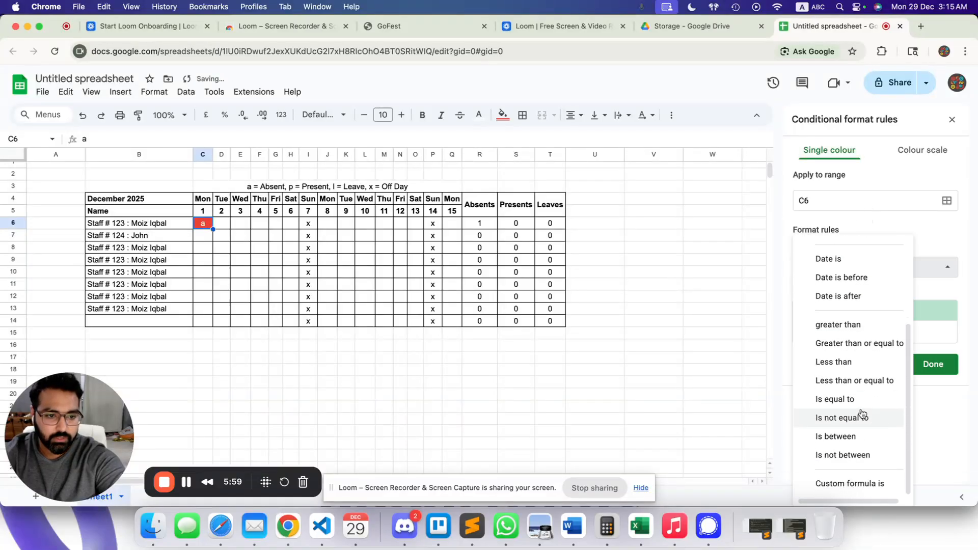
click(868, 400)
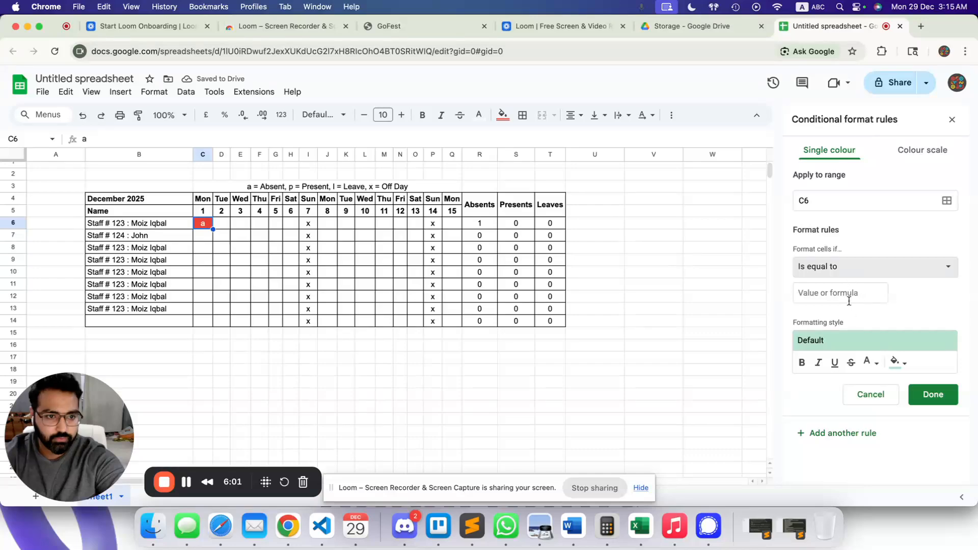
click(841, 297)
text(p)
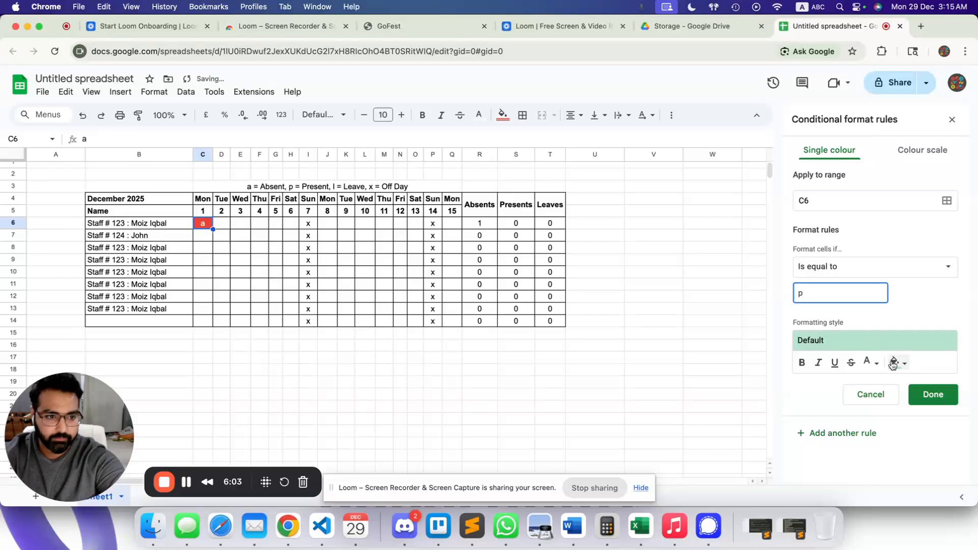
click(921, 397)
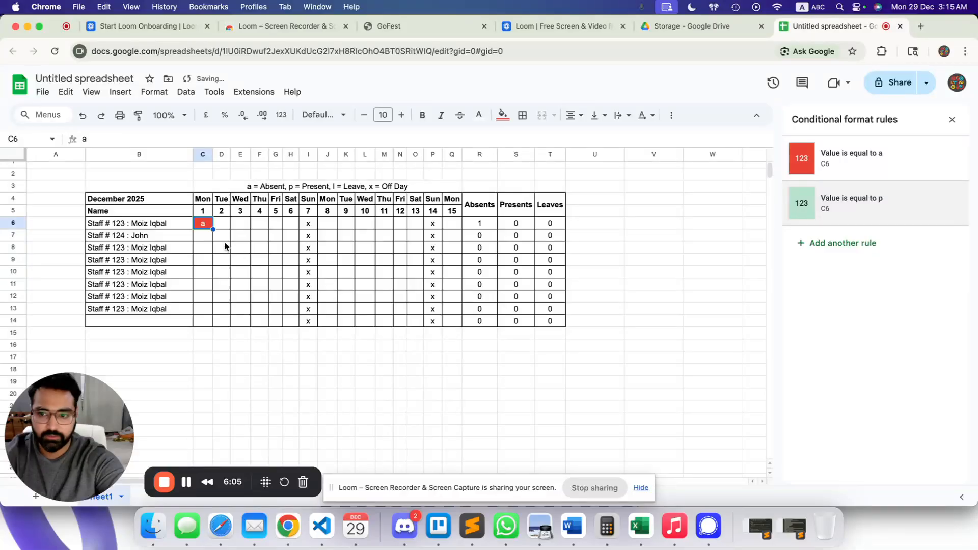
Add an Is equal to l rule with a light yellow fill.
click(866, 250)
click(860, 266)
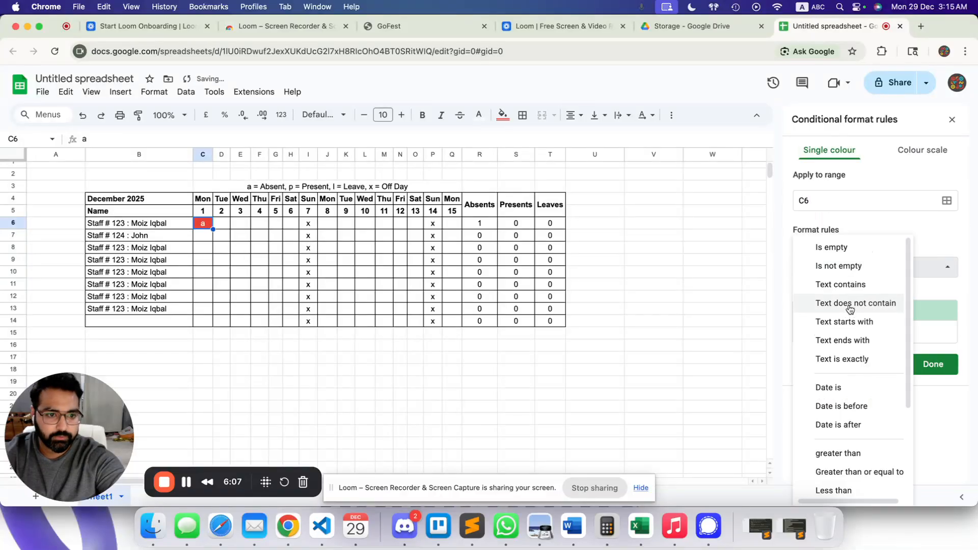
scroll(832, 464, down, 2)
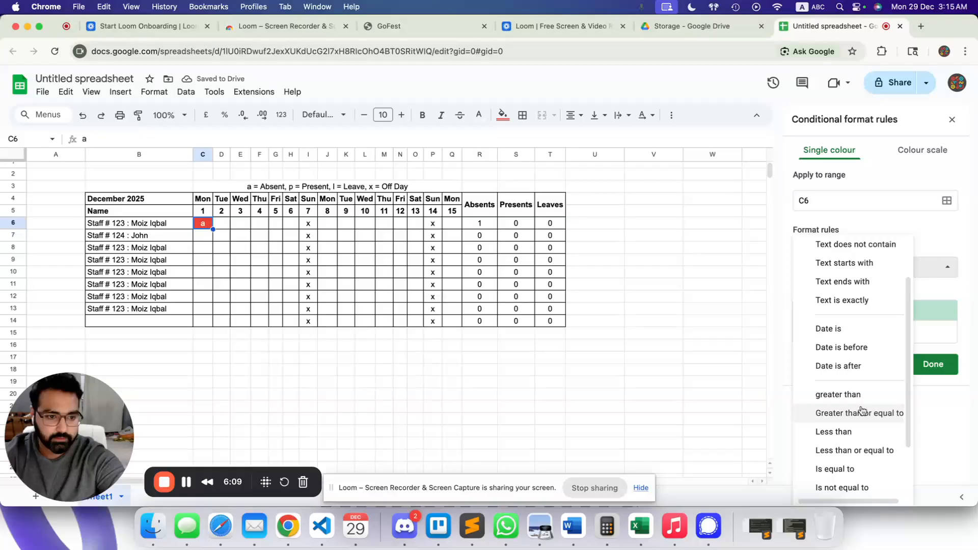
scroll(866, 408, down, 2)
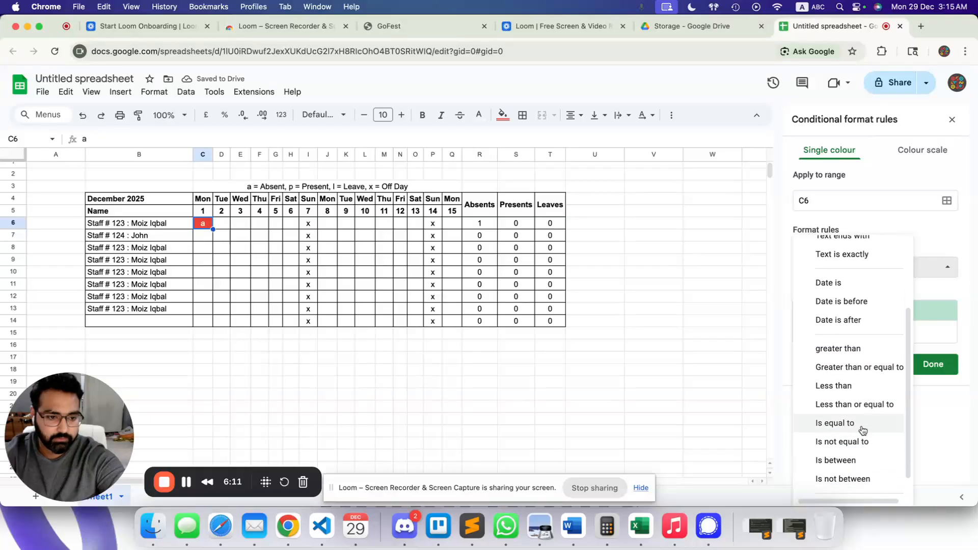
click(858, 422)
click(822, 295)
text(l)
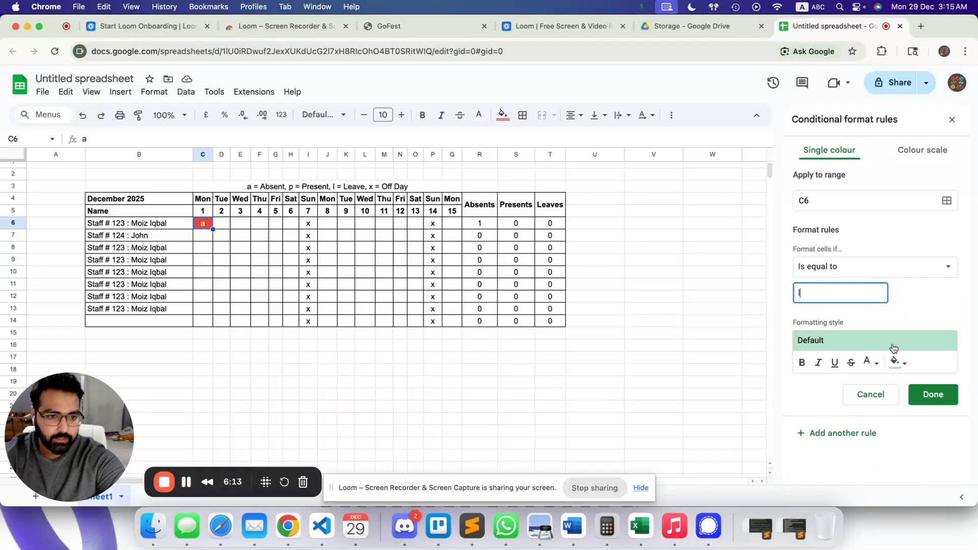
click(886, 361)
click(891, 362)
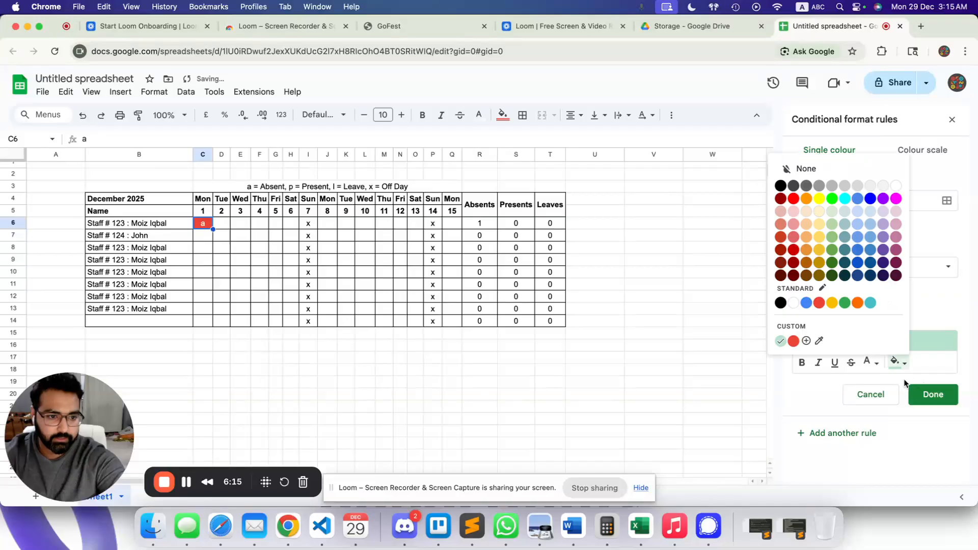
click(819, 224)
click(941, 396)
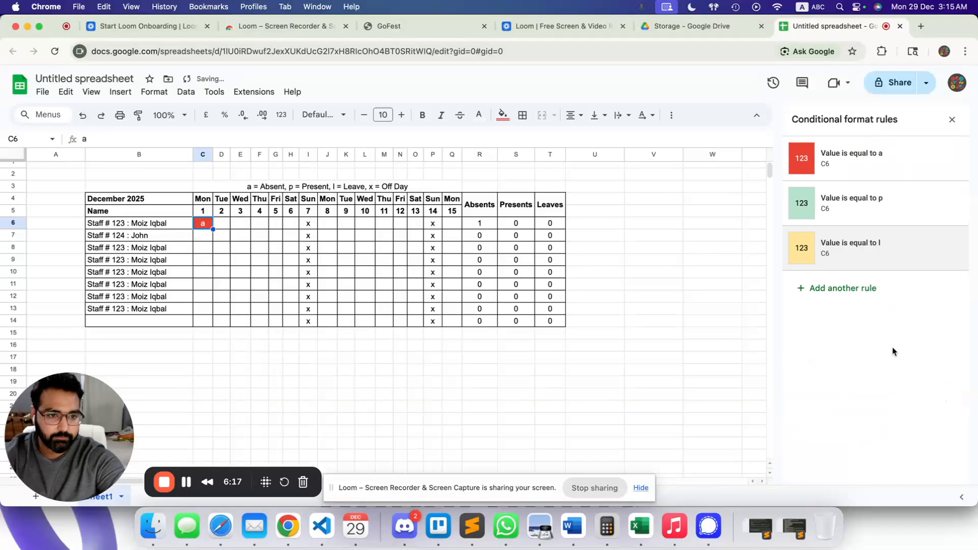
Add an Is equal to x rule with a light blue fill, then review C6's four rules.
click(838, 288)
click(849, 273)
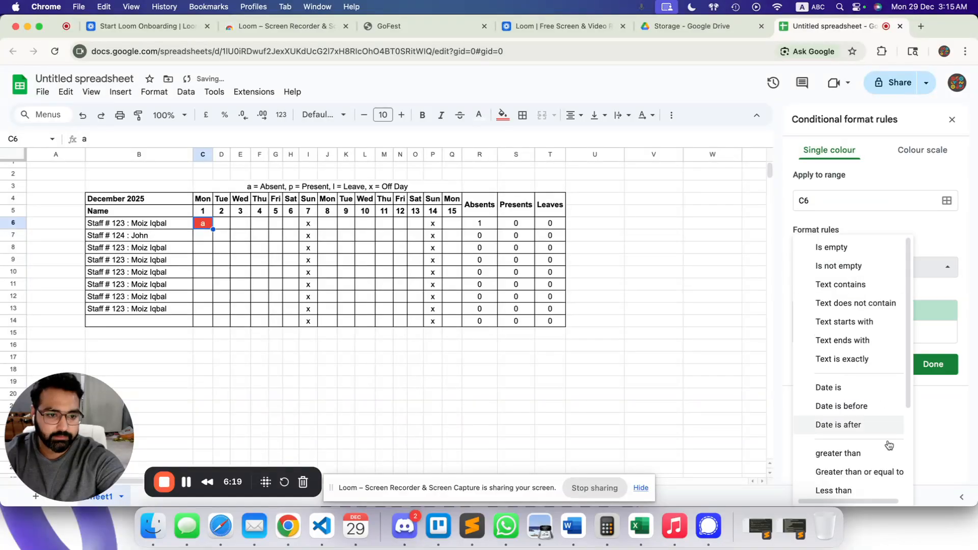
scroll(864, 458, down, 3)
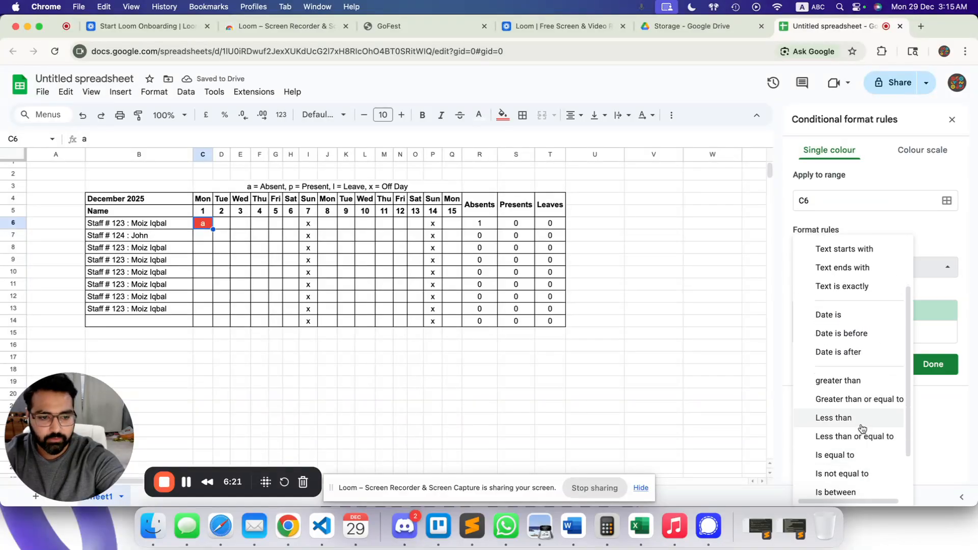
scroll(858, 471, down, 1)
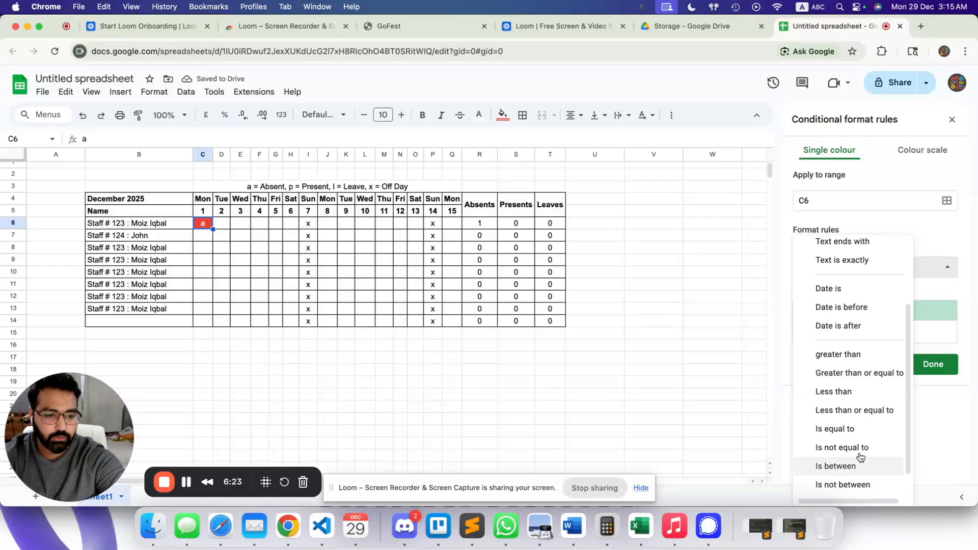
click(865, 431)
click(830, 294)
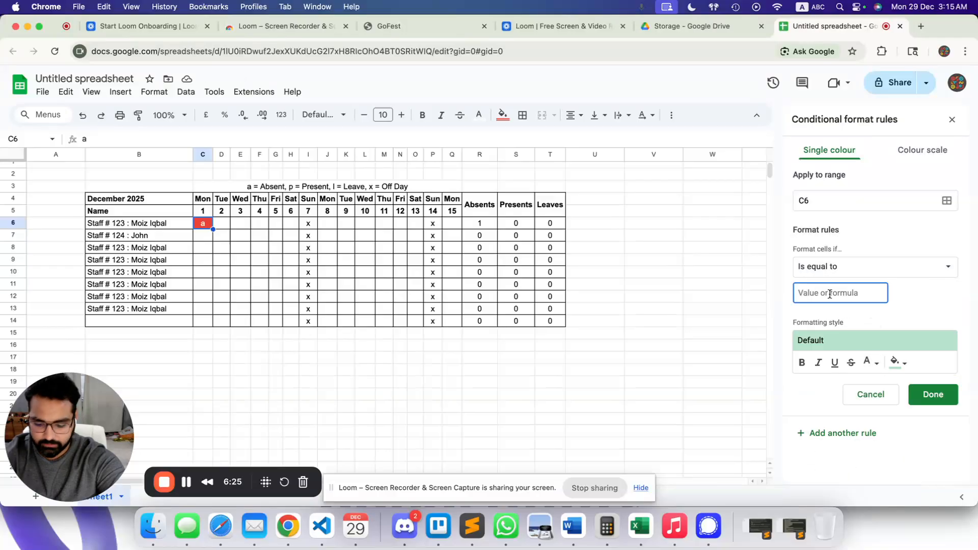
text(a)
click(902, 362)
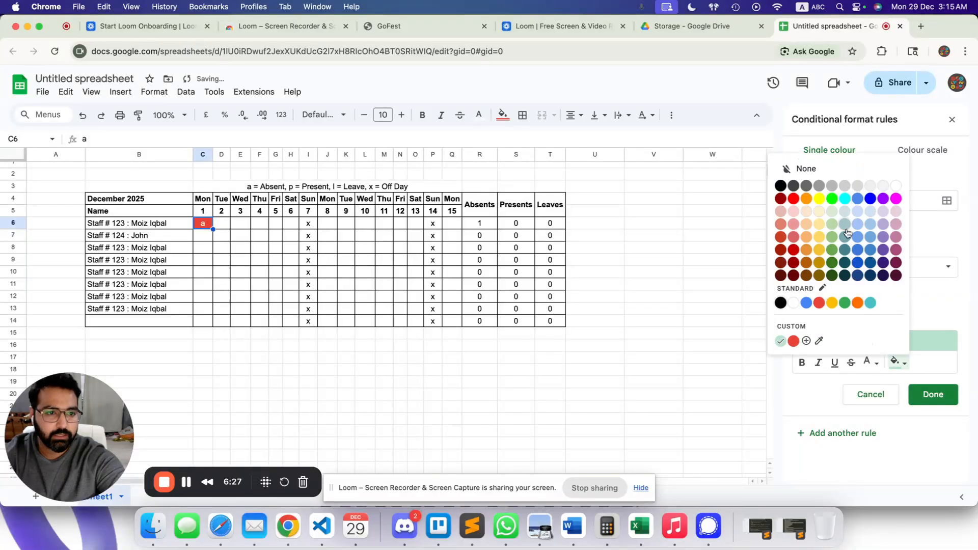
click(857, 211)
click(933, 395)
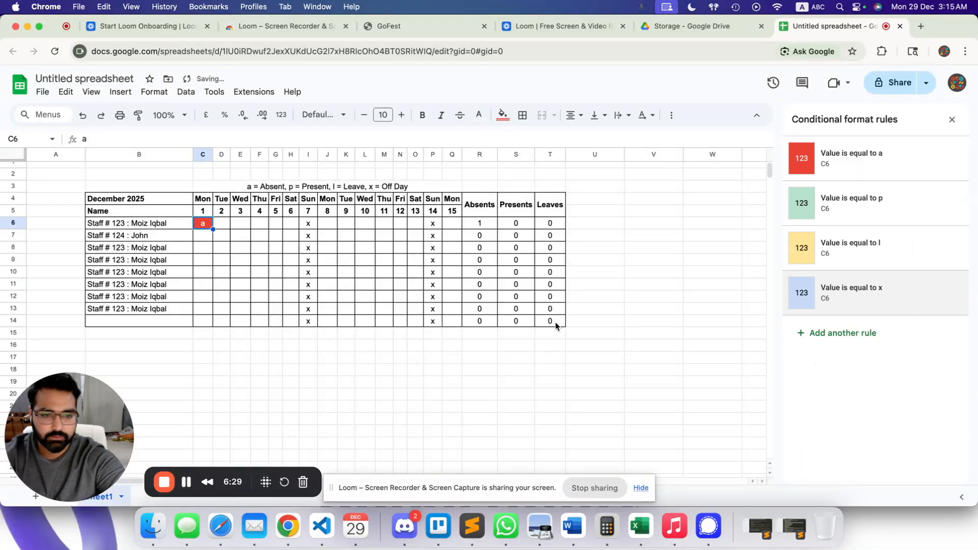
click(208, 272)
click(204, 225)
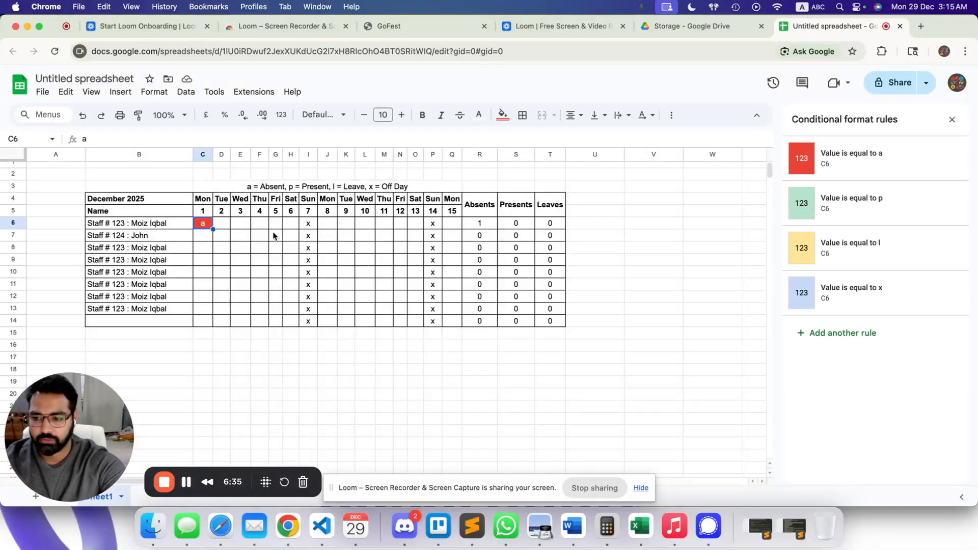
Enter p in C6 to check that it turns green.
scroll(252, 230, down, 1)
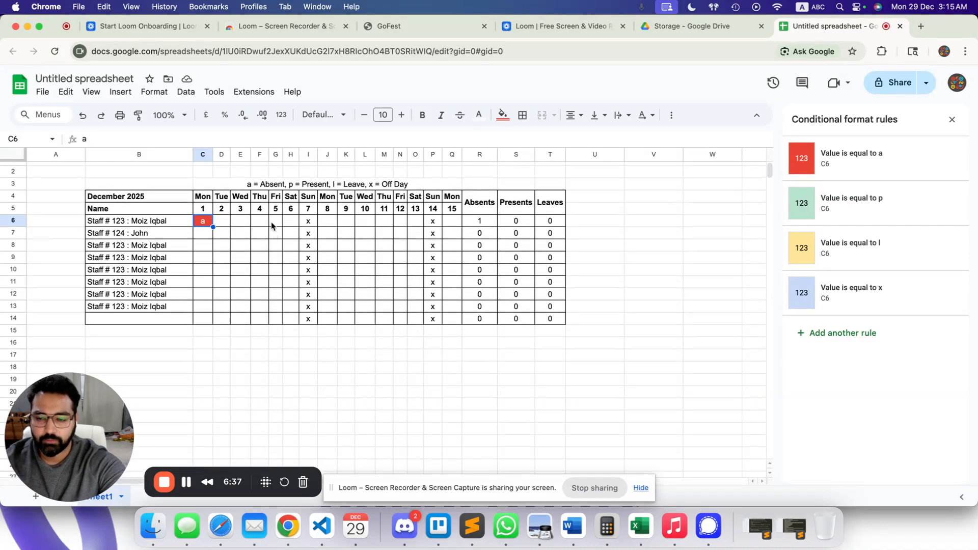
click(240, 233)
click(202, 221)
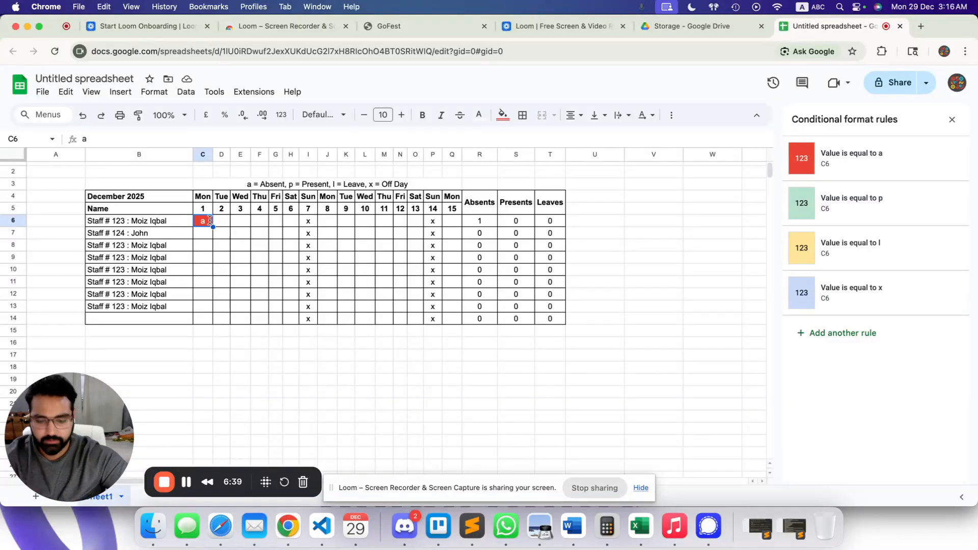
text(p)
key(Return)
key(Up)
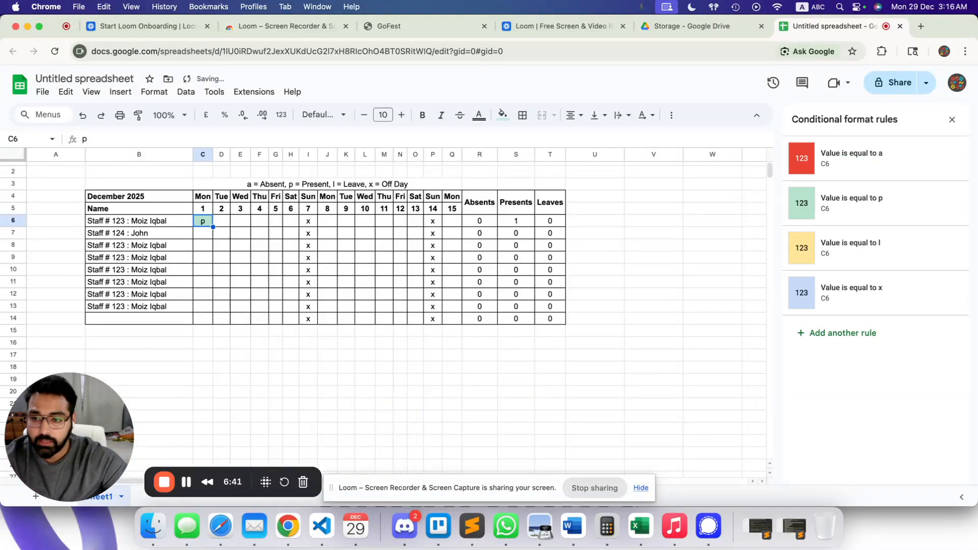
Test l and x in C6 for the yellow and blue fills, then clear the cell.
text(l)
key(Return)
key(Up)
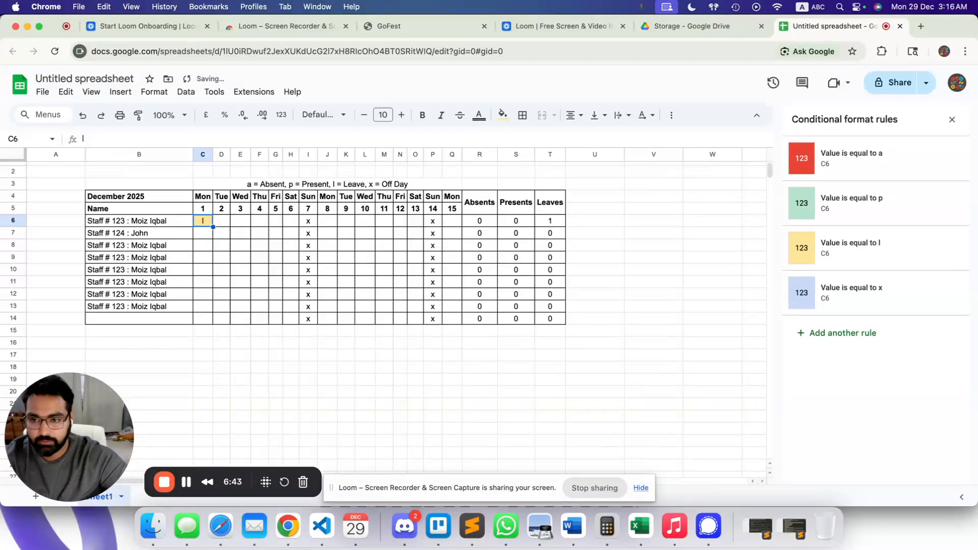
text(x)
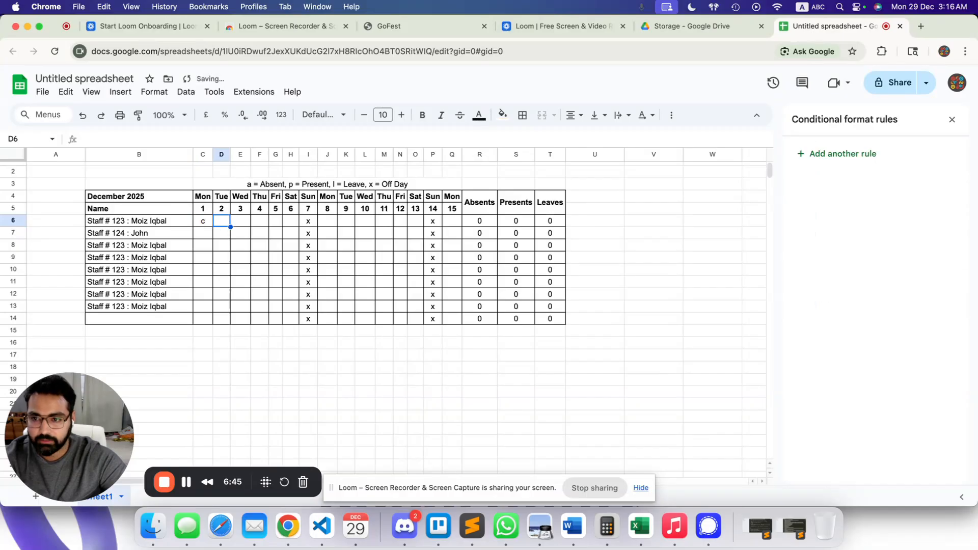
key(Return)
key(Up)
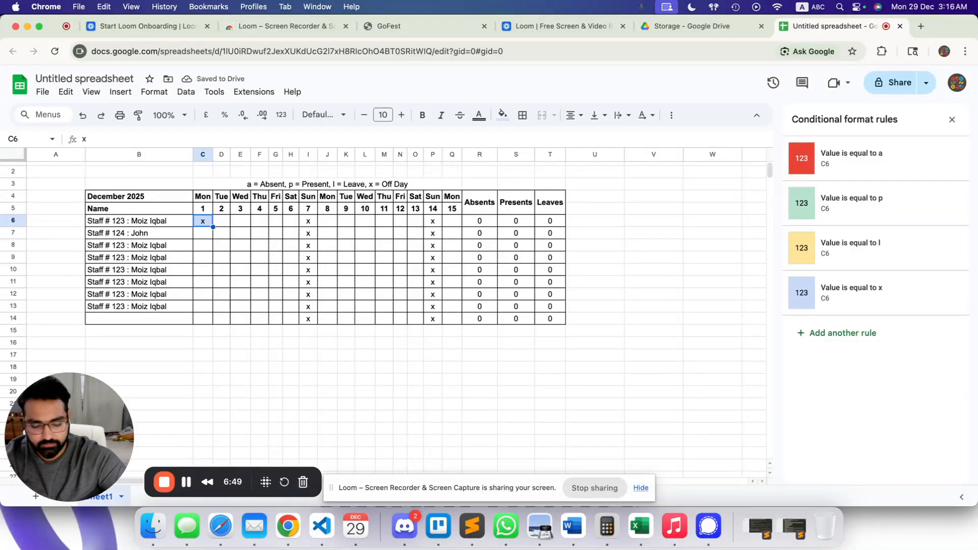
key(BackSpace)
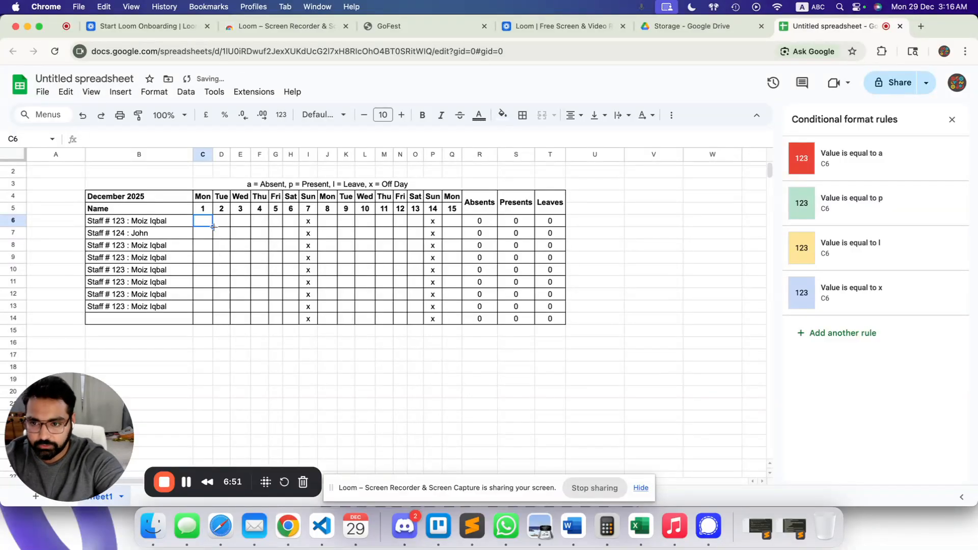
Extend C6's colour rules over C6:Q13 and clear the old x marks from row 14.
drag(213, 226, 218, 308)
drag(212, 308, 457, 317)
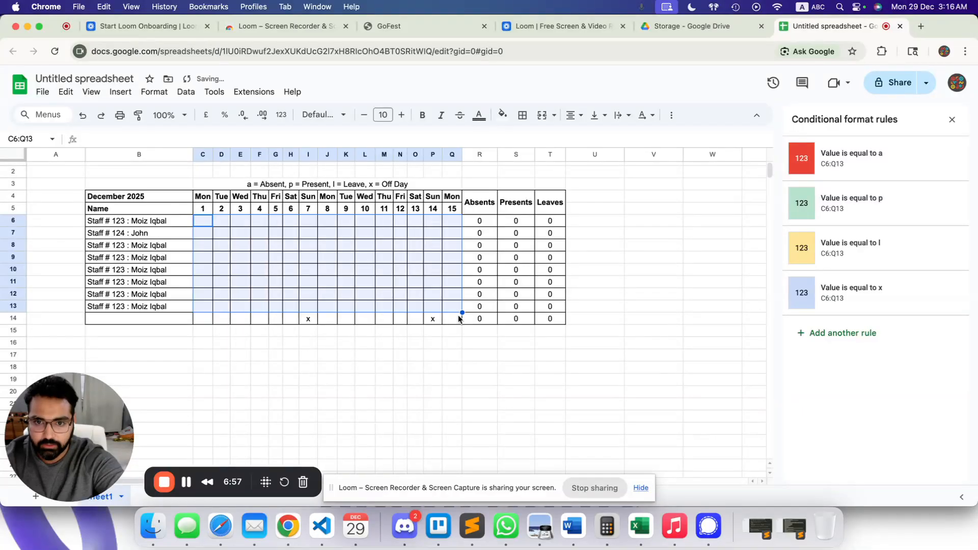
click(344, 332)
click(308, 223)
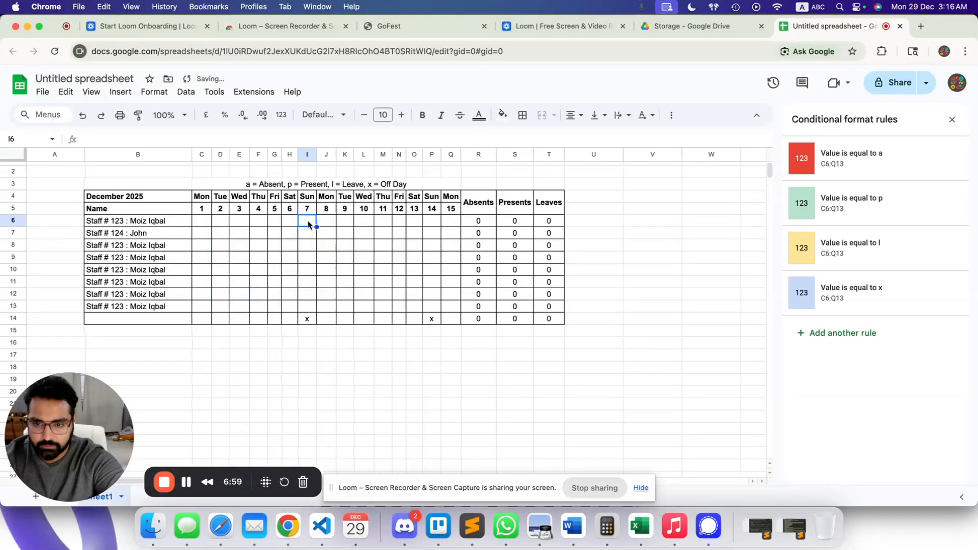
drag(201, 319, 448, 321)
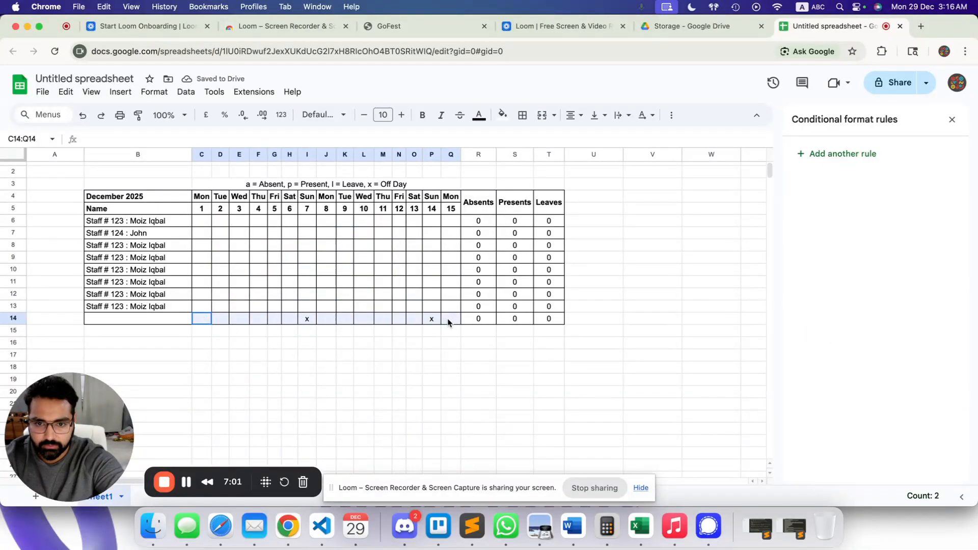
key(Delete)
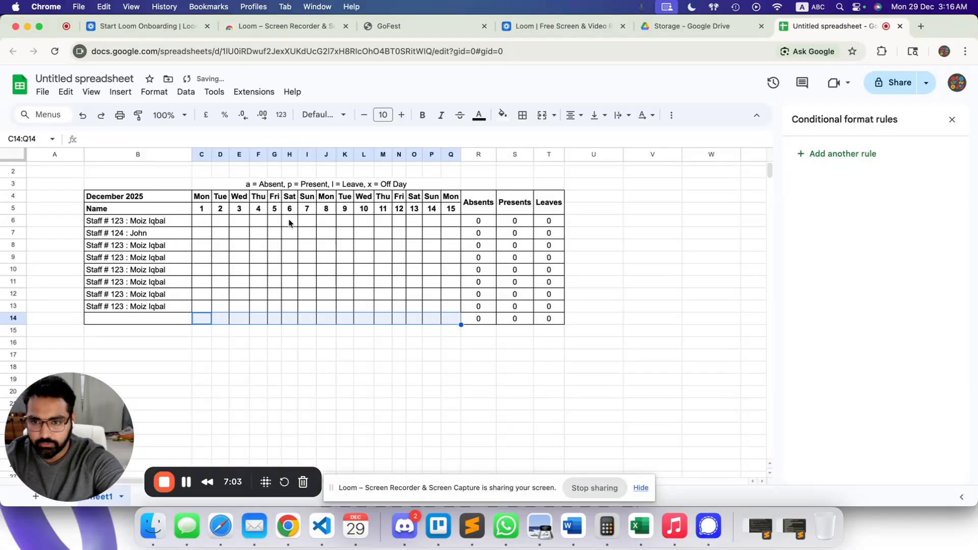
Fill x down I6:I14 for Sunday 7 and paste the same marks into P6:P14.
click(291, 223)
click(304, 221)
text(x)
key(Return)
key(Return)
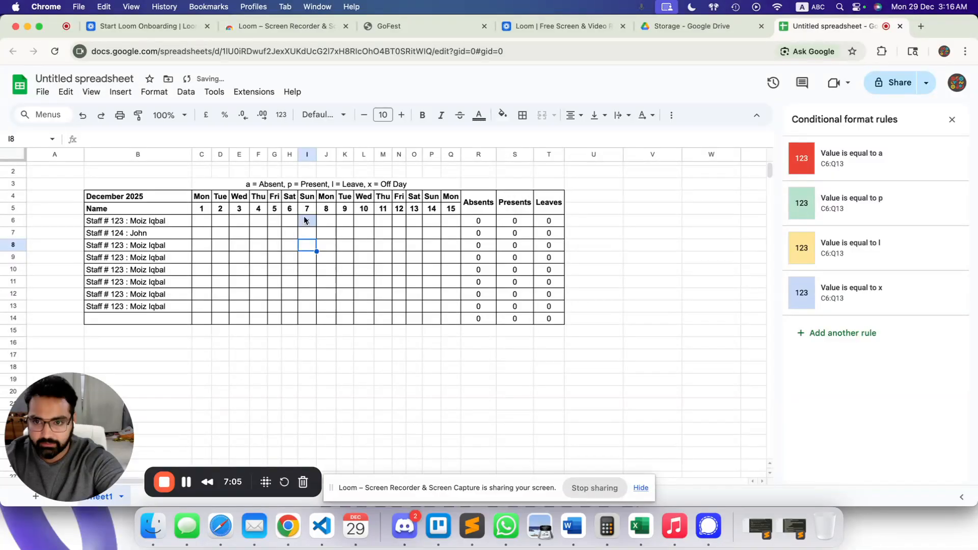
drag(304, 221, 311, 319)
key(super+d)
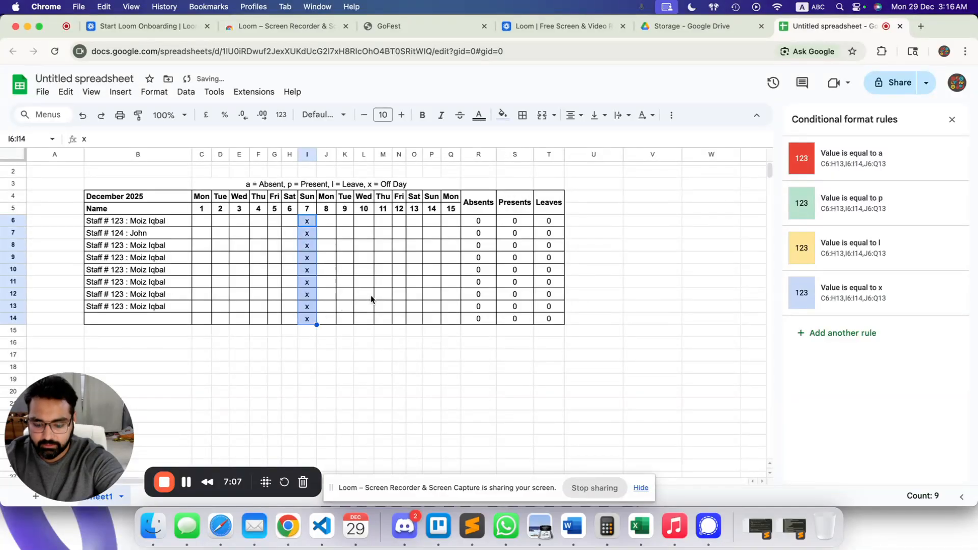
key(super+c)
click(433, 222)
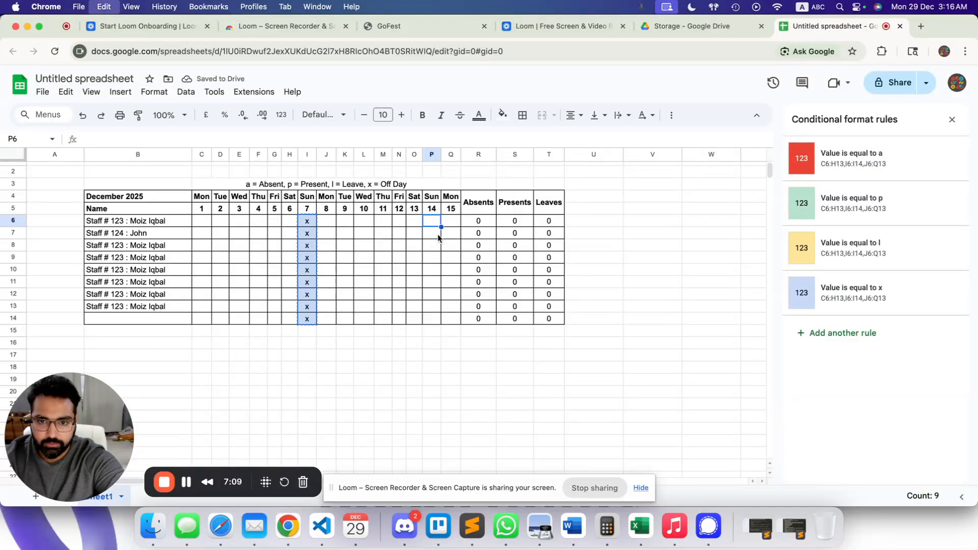
key(super+v)
click(203, 220)
Enter a, a, p, p and l in the first day cells of row 6.
text(a)
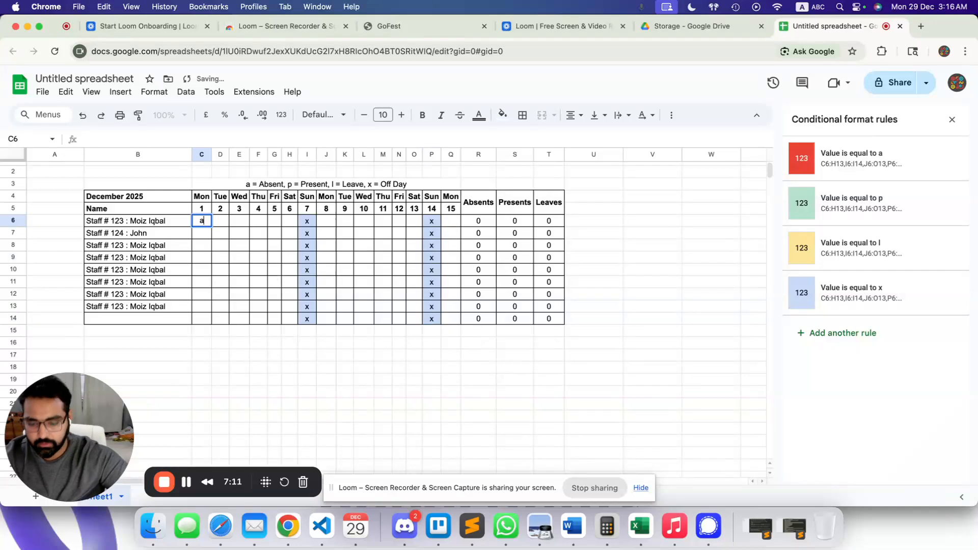
key(Tab)
text(a)
key(Tab)
text(p)
key(Tab)
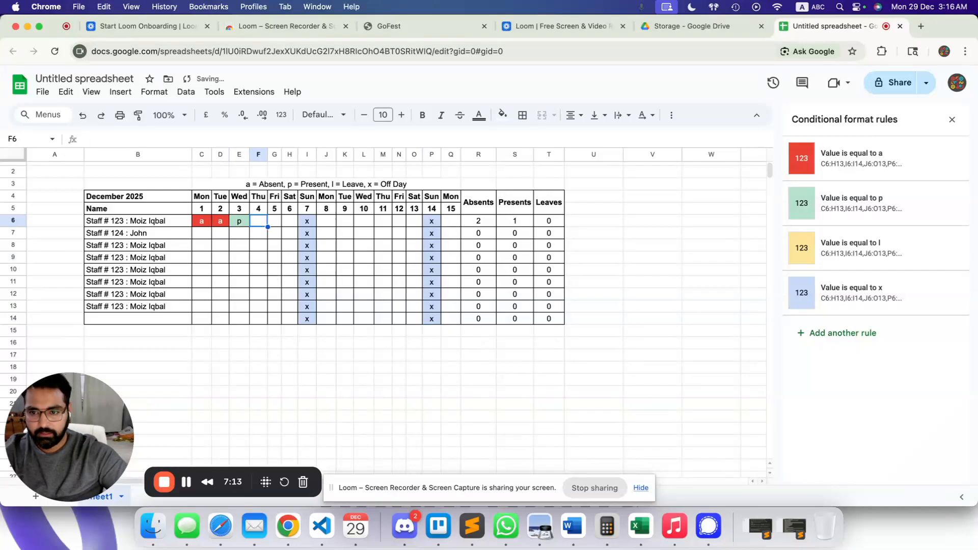
text(p)
key(Tab)
text(p)
key(Tab)
text(l)
key(Tab)
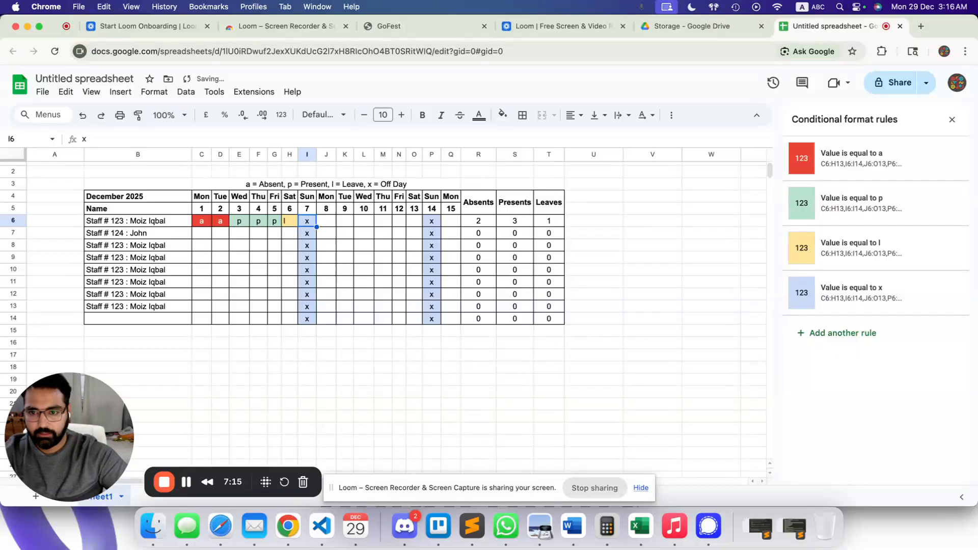
key(Left)
key(Left)
Fill row 7 with an l in E7, an a in C7 and a run of p marks.
key(Down)
key(Left)
key(Left)
key(Left)
key(Right)
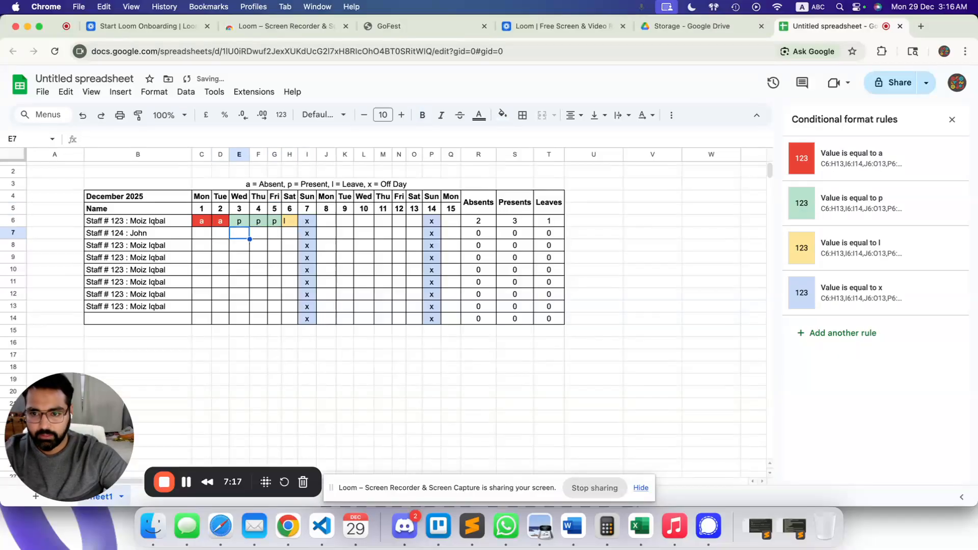
text(l)
key(Left)
key(Left)
text(a)
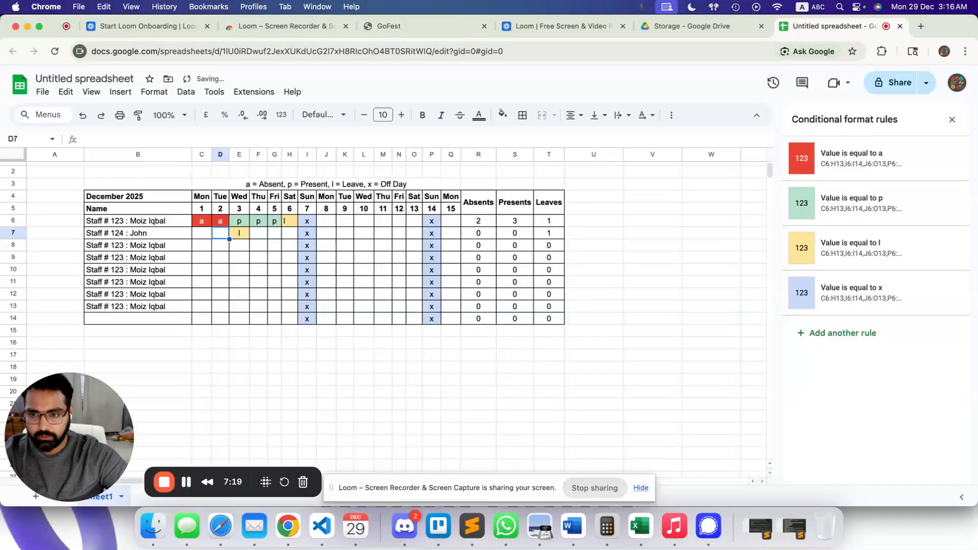
key(Tab)
text(p)
key(Tab)
key(Tab)
text(p)
key(Tab)
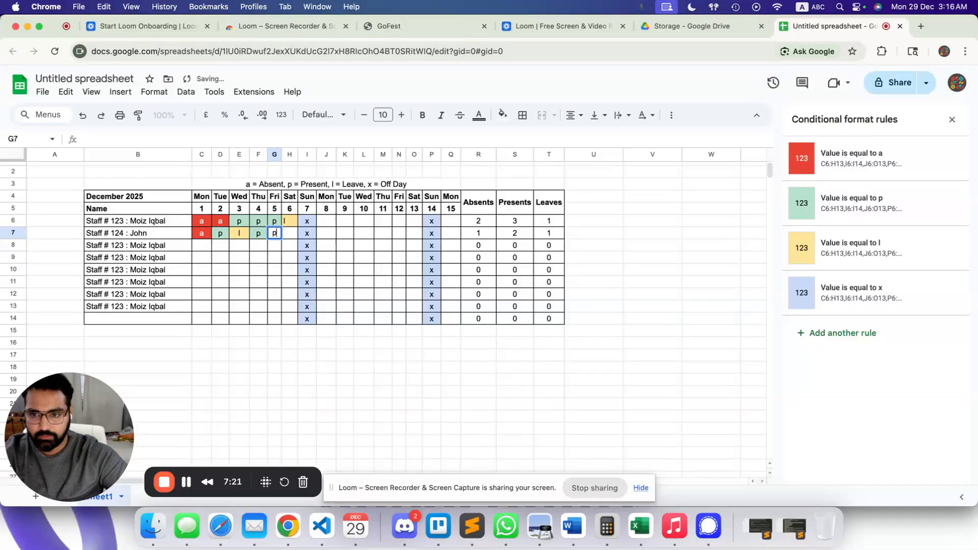
text(p)
key(Tab)
text(p)
key(Tab)
key(Tab)
text(p	p	p	p	p)
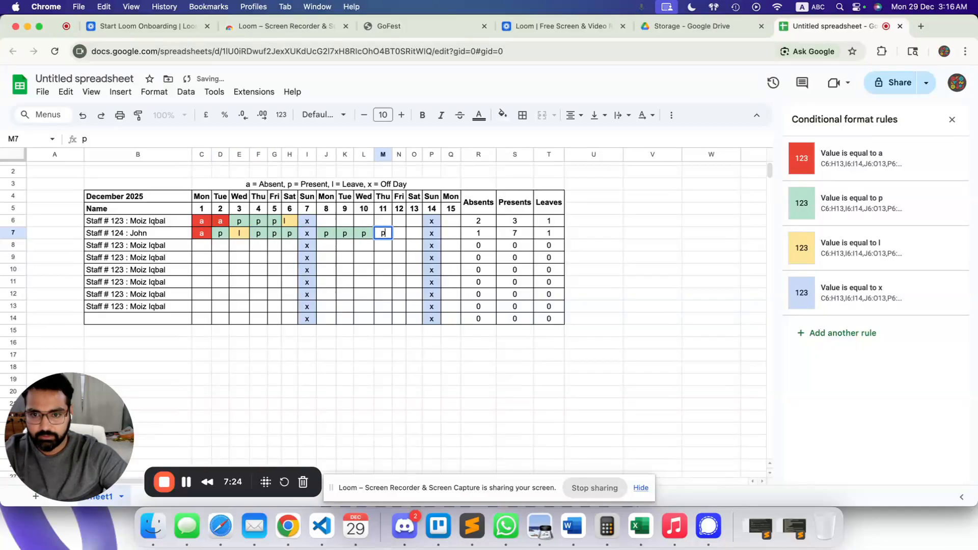
Complete row 6's later days with p, p, p, a, a and p, plus a p in O7.
key(Up)
key(Left)
text(p)
key(Left)
key(Left)
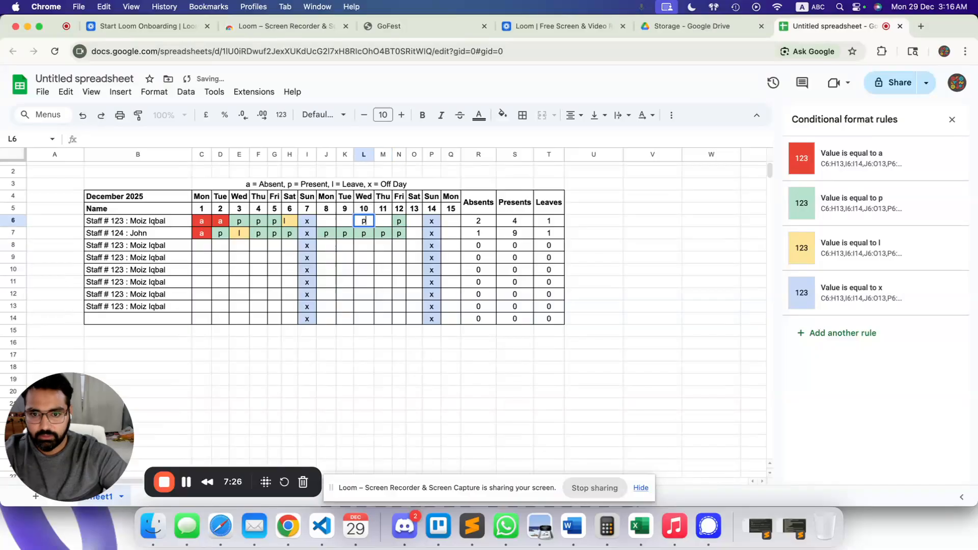
text(p)
key(Left)
text(p)
key(Left)
text(a)
key(Right)
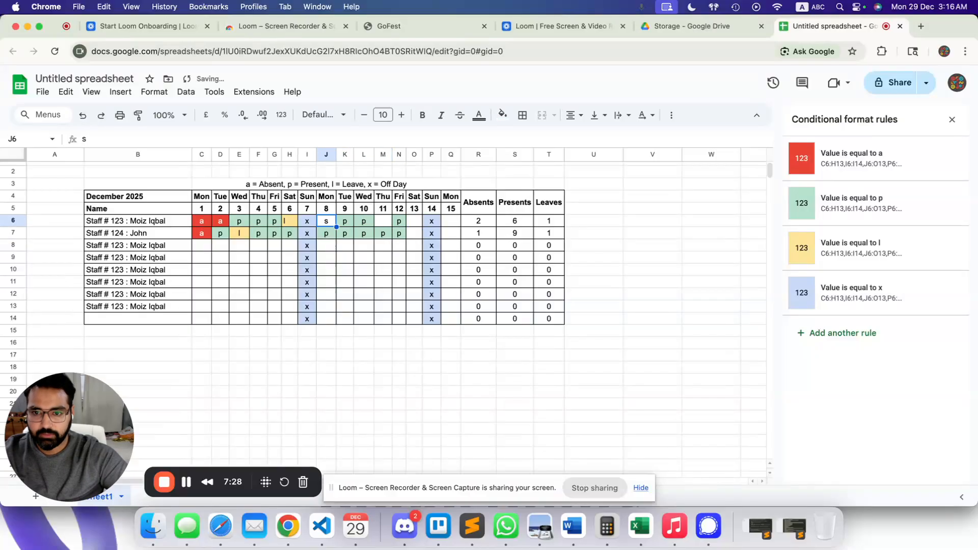
key(Right)
key(Right)
text(a)
key(Right)
key(Right)
text(p)
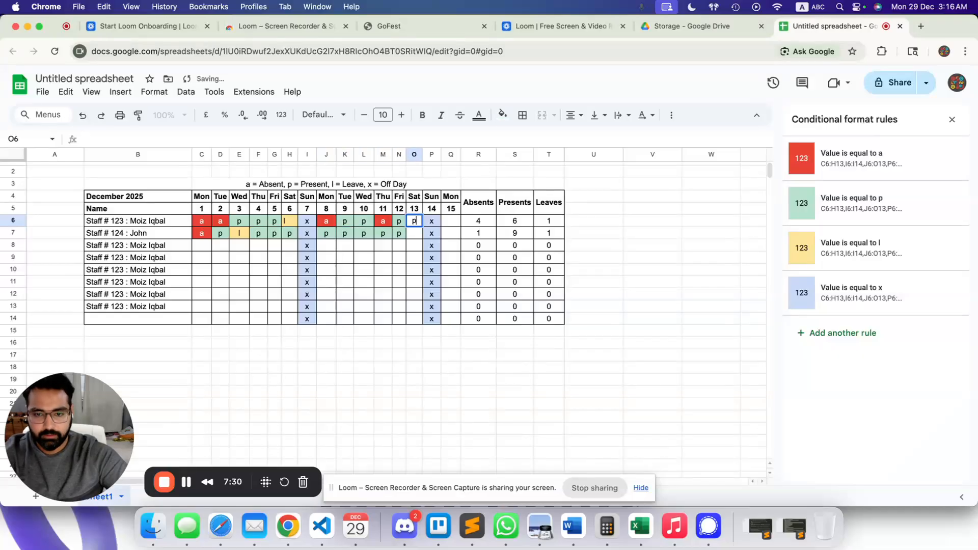
key(Return)
text(p)
key(Tab)
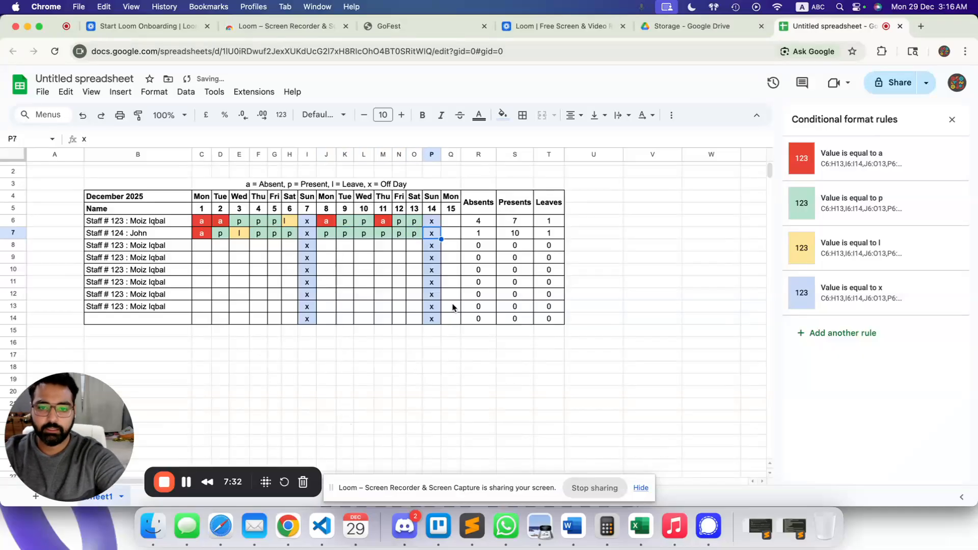
scroll(246, 261, up, 1)
drag(102, 193, 541, 330)
click(614, 328)
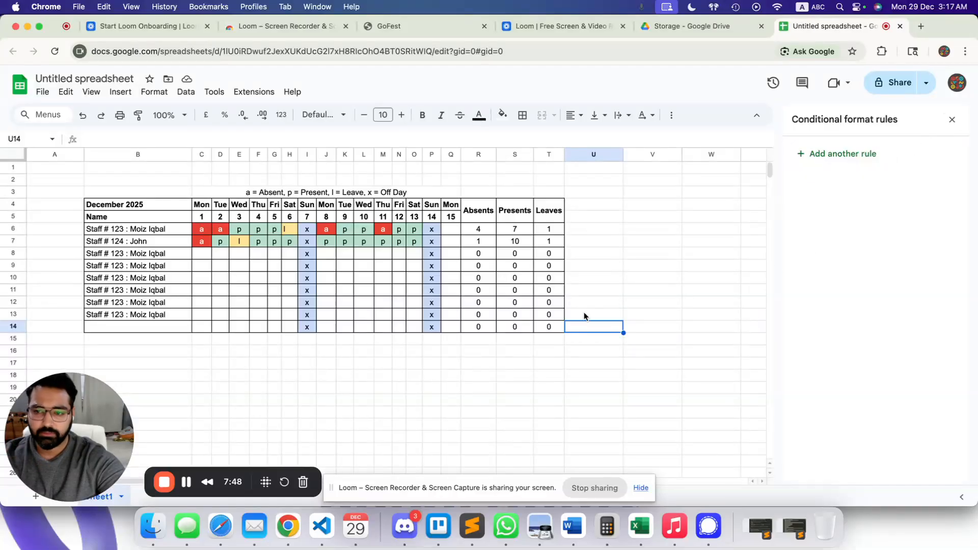
drag(113, 194, 539, 340)
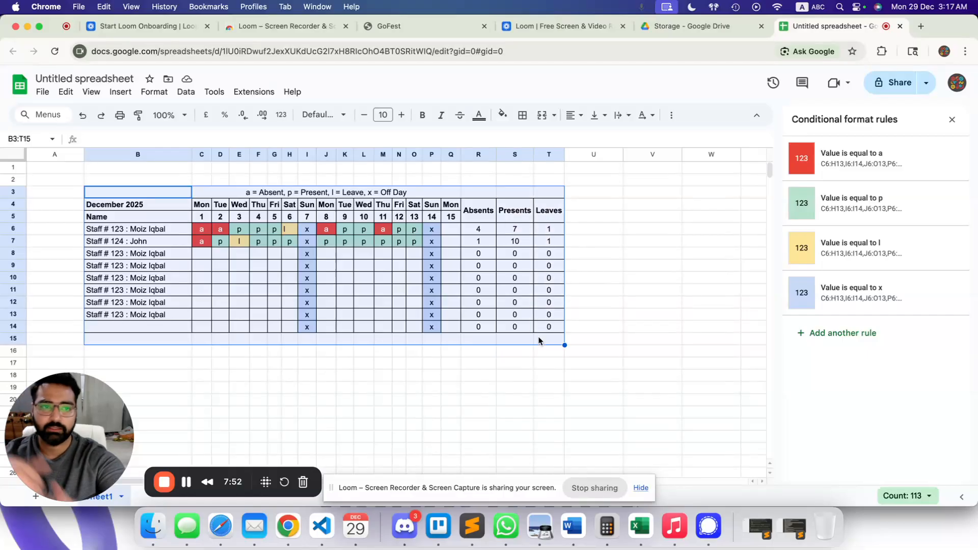